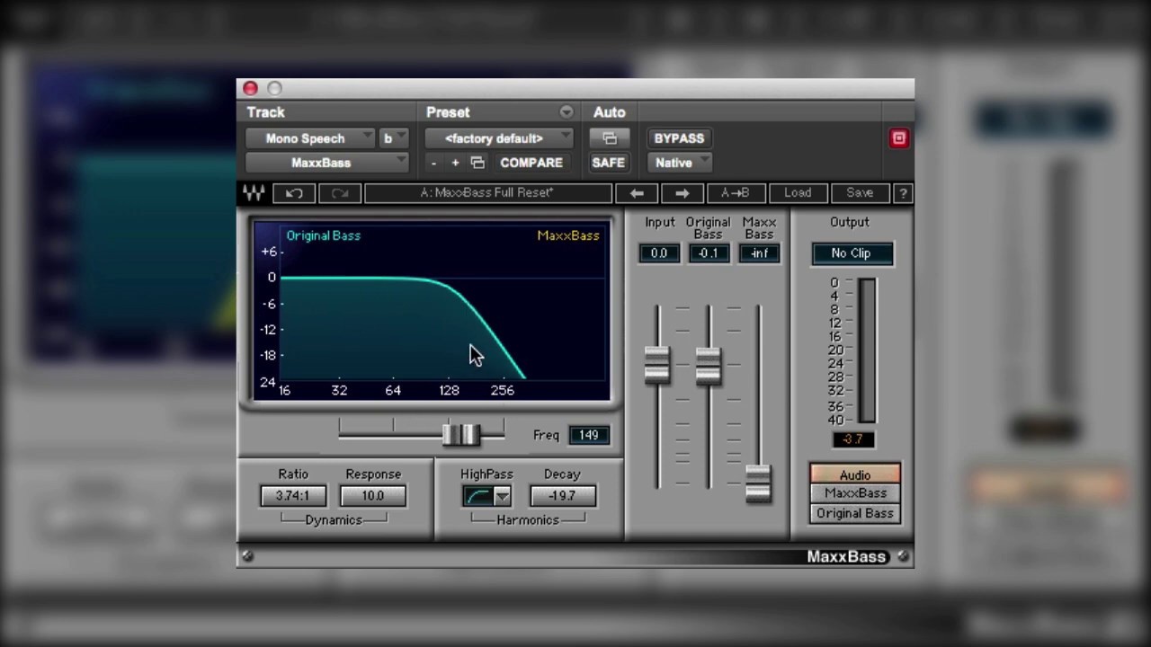
Step: Sweep the MaxxBass fader up from silent and back down to compare its yellow harmonic curve
left_click_drag(759, 487, 759, 355)
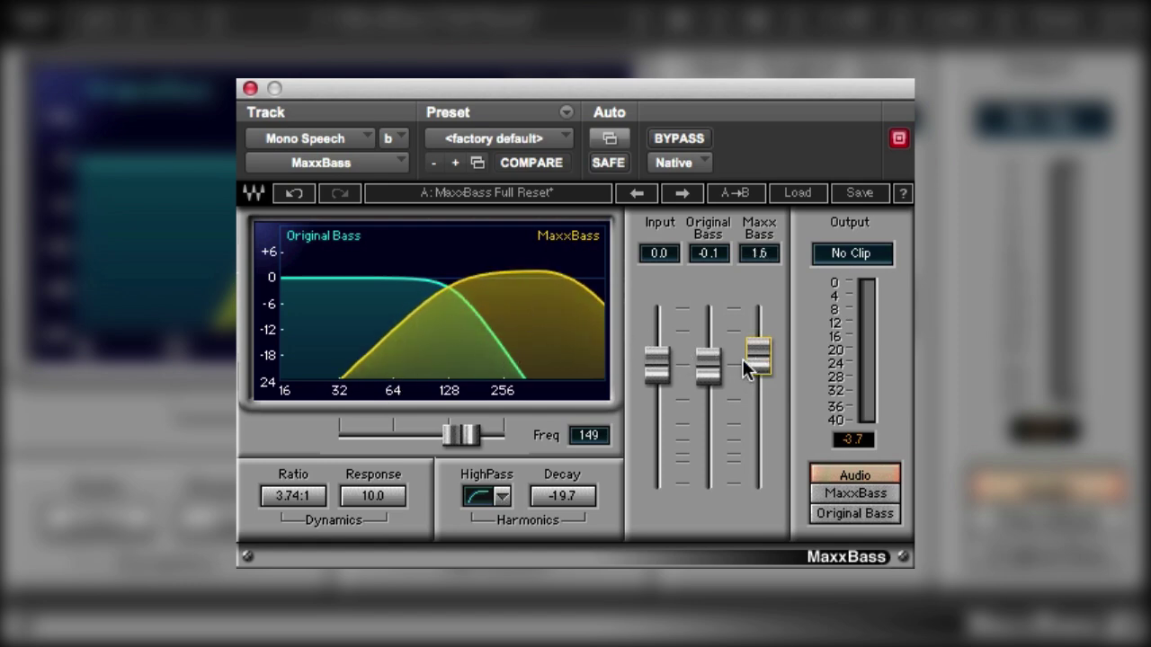
left_click_drag(758, 362, 748, 488)
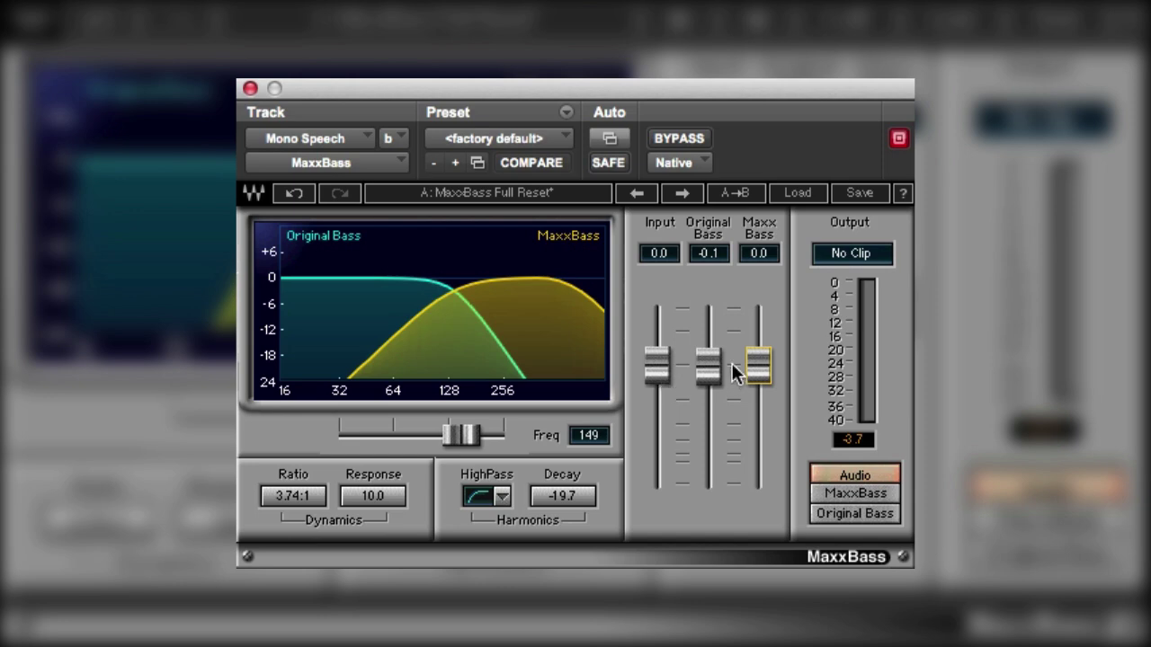
Step: Audition Original Bass and MaxxBass separately, then set Freq to 114 and Decay to -24.0
mouse_move(720, 363)
left_mouse_down()
mouse_move(719, 472)
mouse_move(719, 378)
mouse_move(709, 386)
mouse_move(709, 480)
mouse_move(709, 365)
left_mouse_up()
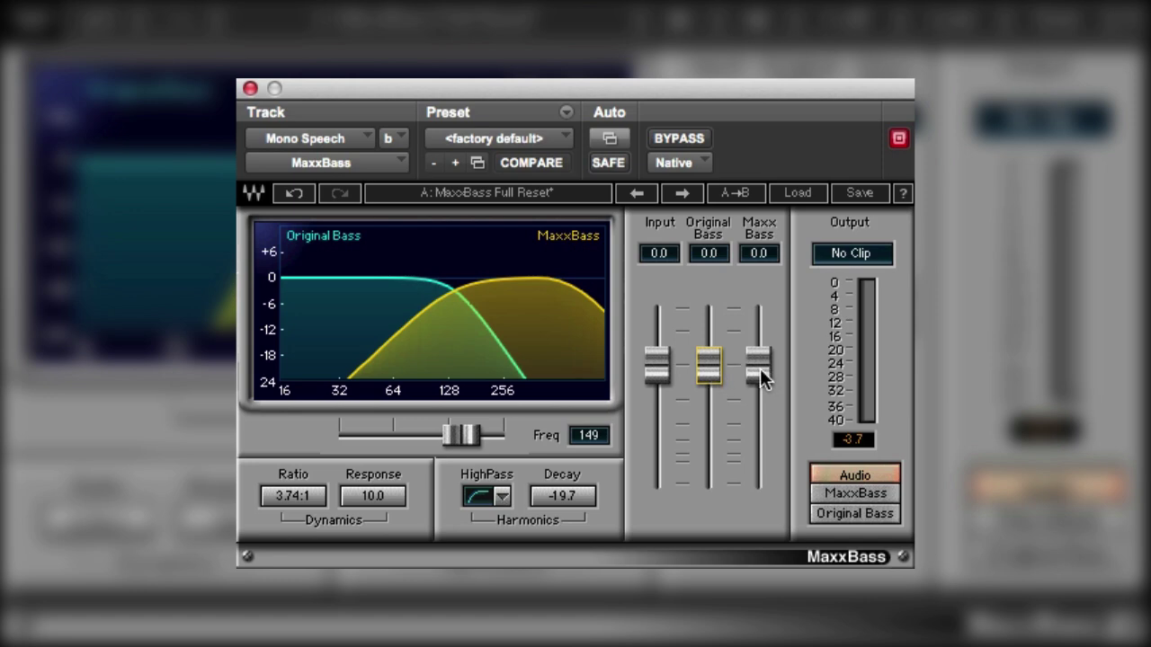
mouse_move(759, 369)
left_mouse_down()
mouse_move(759, 473)
mouse_move(759, 362)
left_mouse_up()
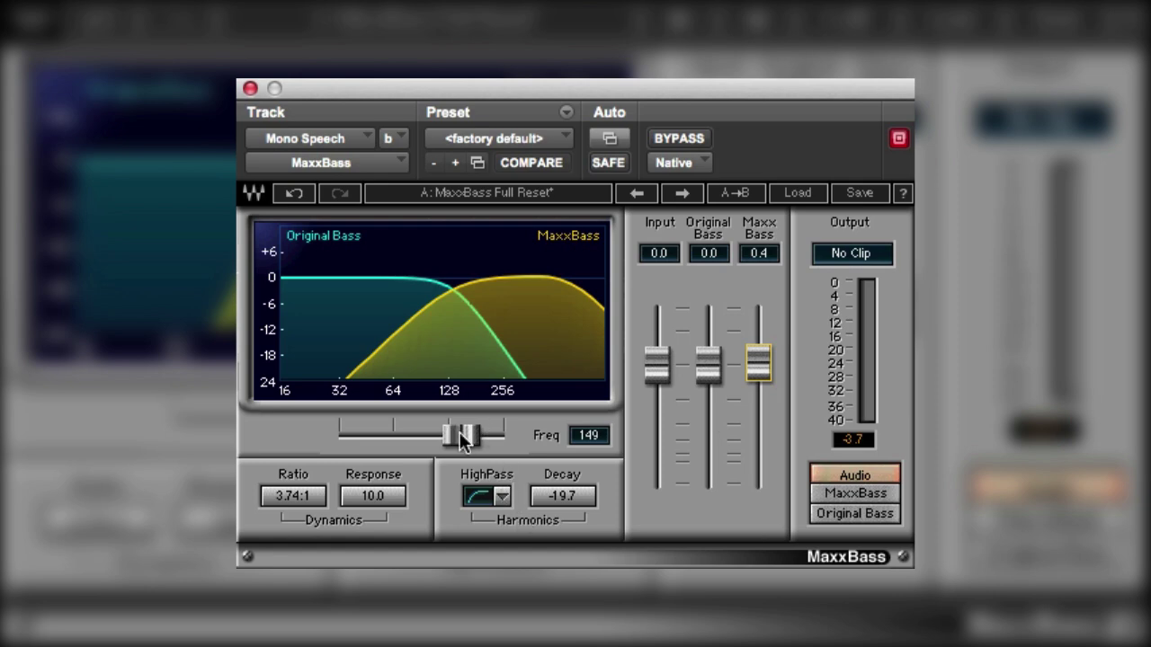
mouse_move(460, 432)
left_mouse_down()
mouse_move(415, 433)
mouse_move(440, 432)
left_mouse_up()
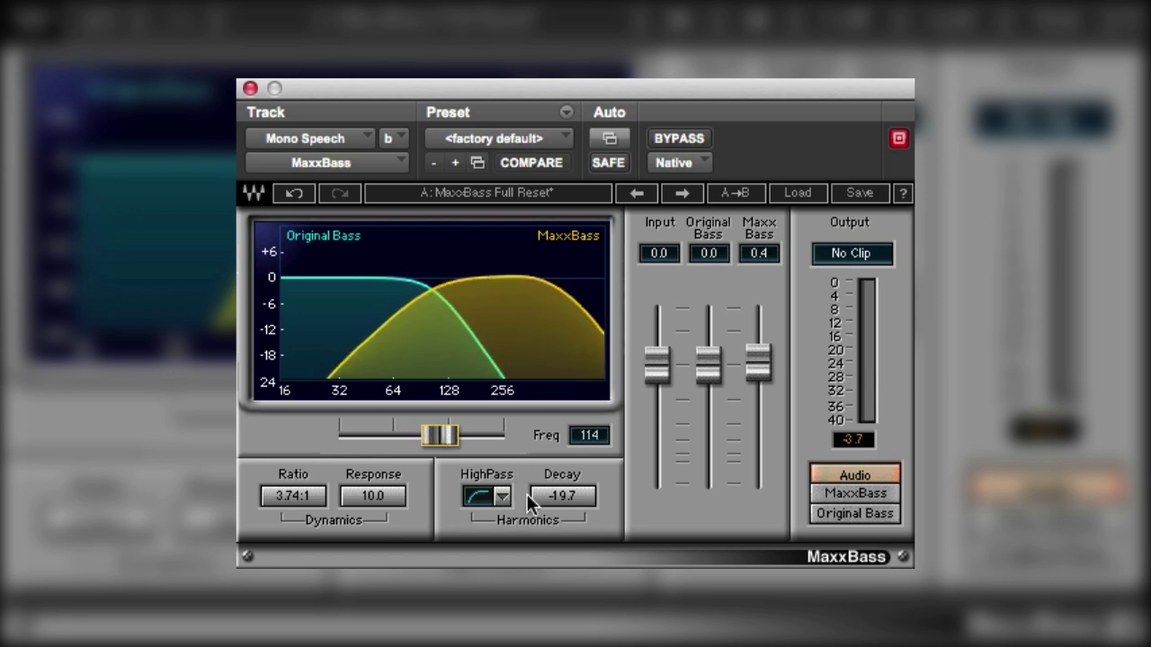
left_click_drag(574, 500, 574, 438)
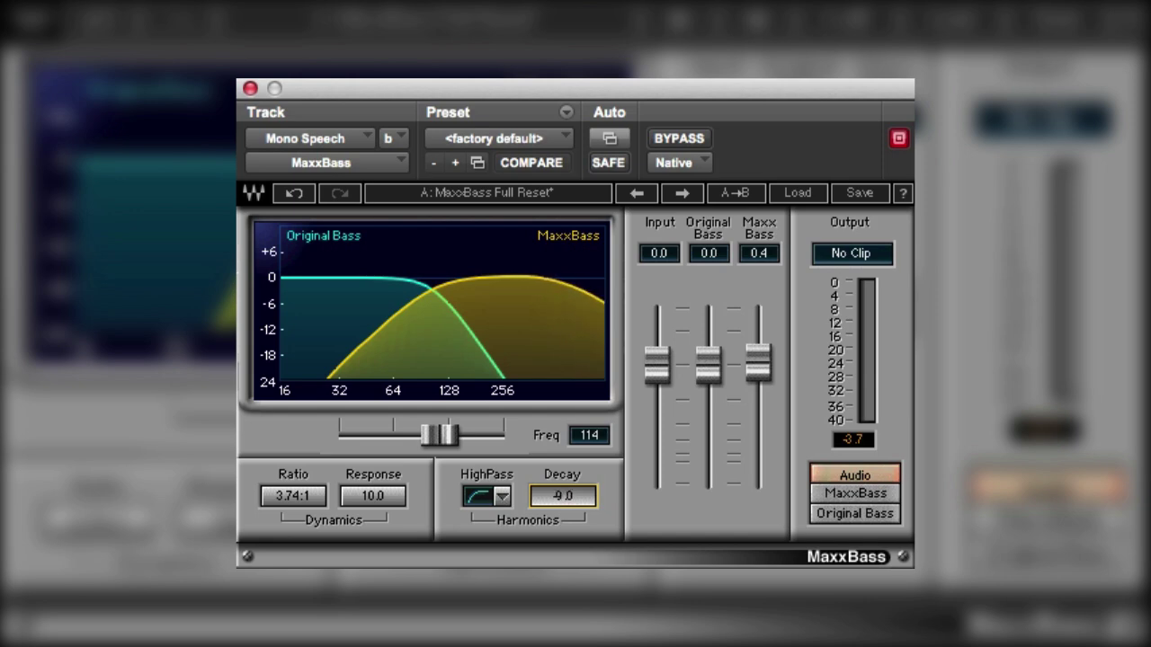
left_click_drag(575, 439, 575, 520)
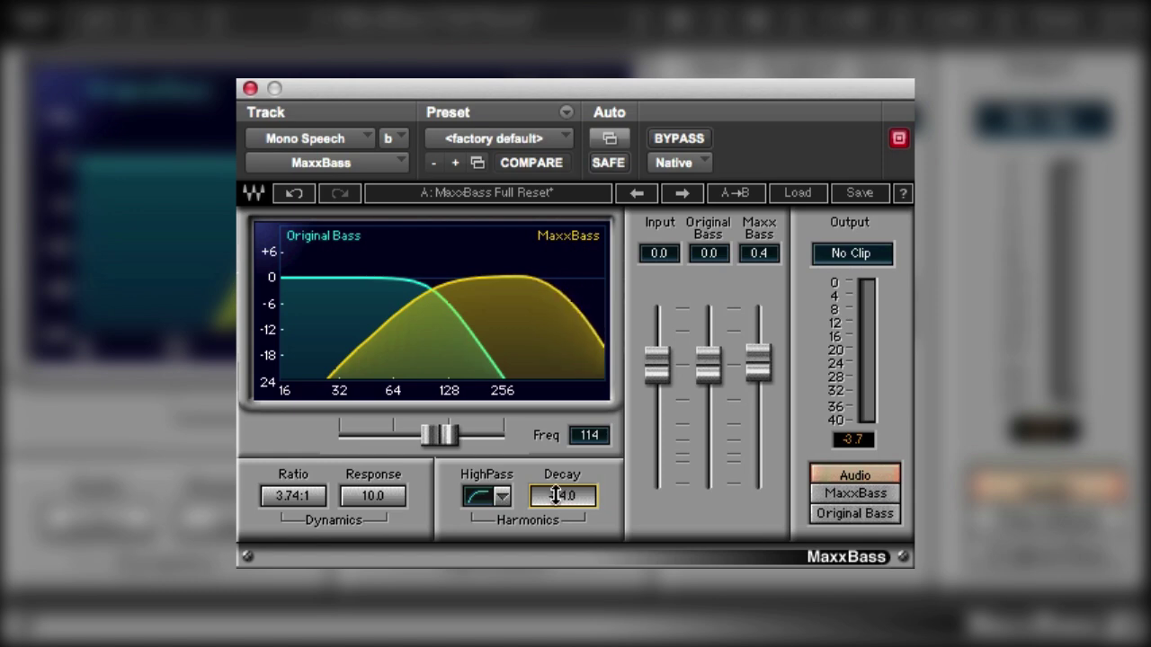
Step: Try the 6dB/Octave high-pass slope, then settle on 24dB/Octave
left_click(502, 497)
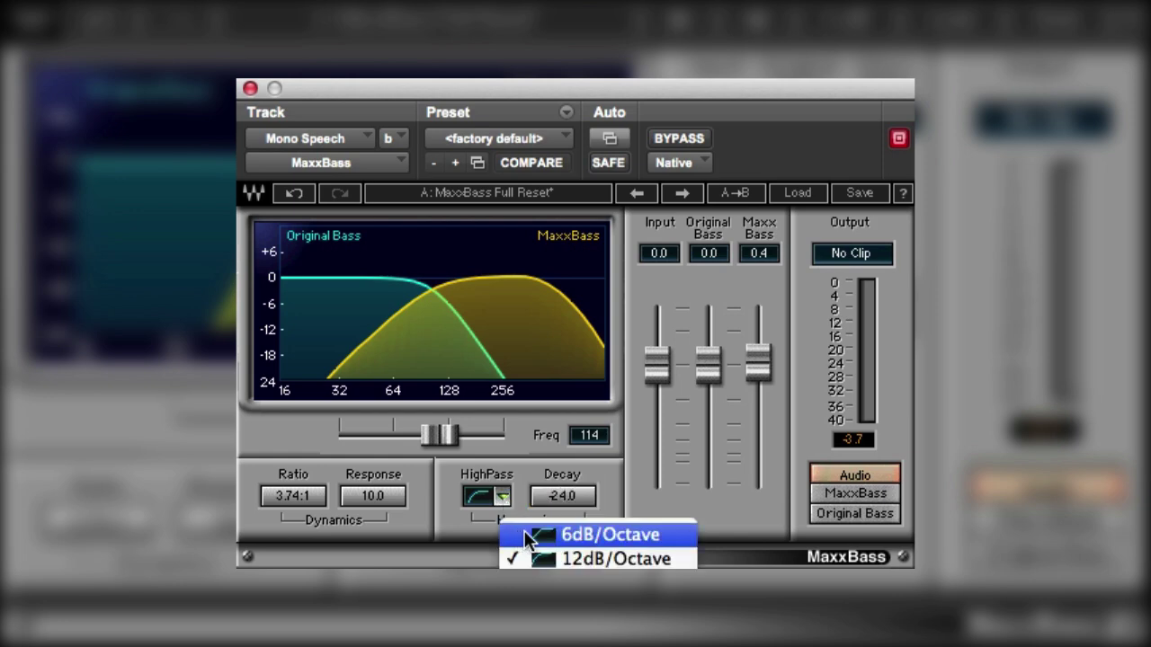
left_click(544, 533)
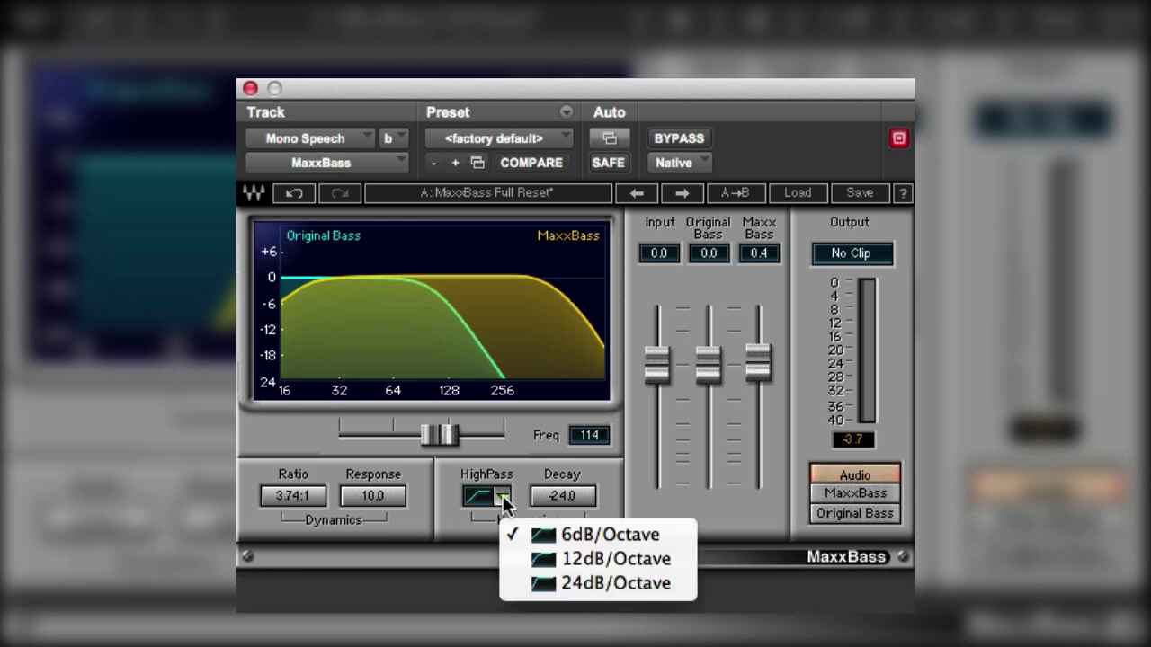
left_click(520, 588)
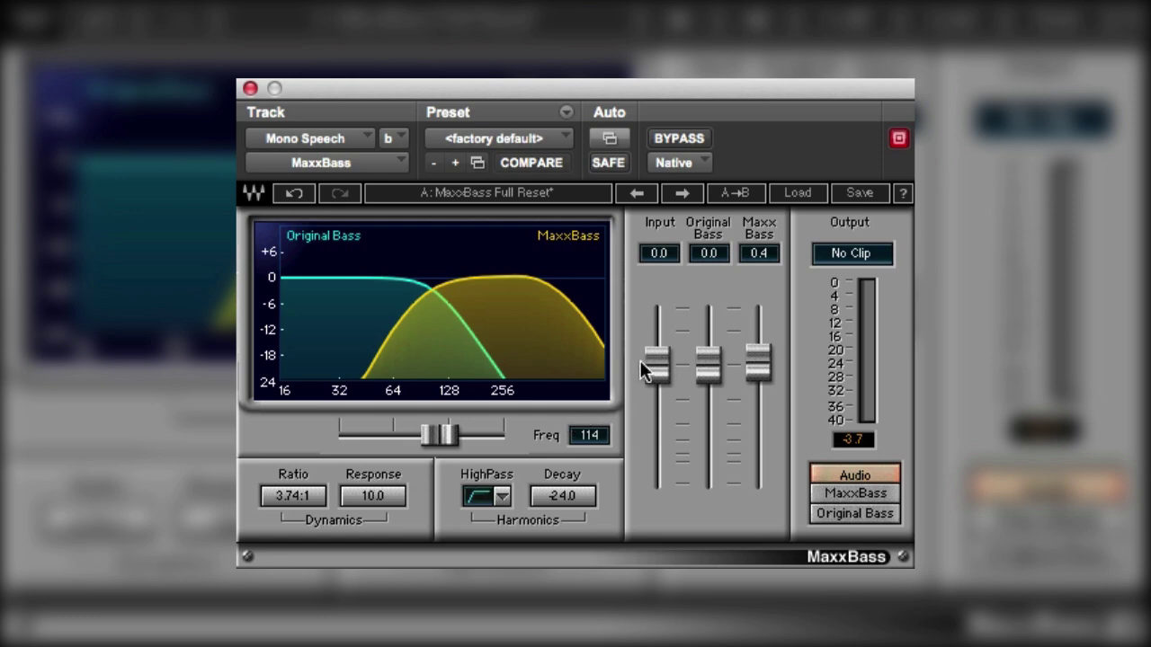
left_click(830, 491)
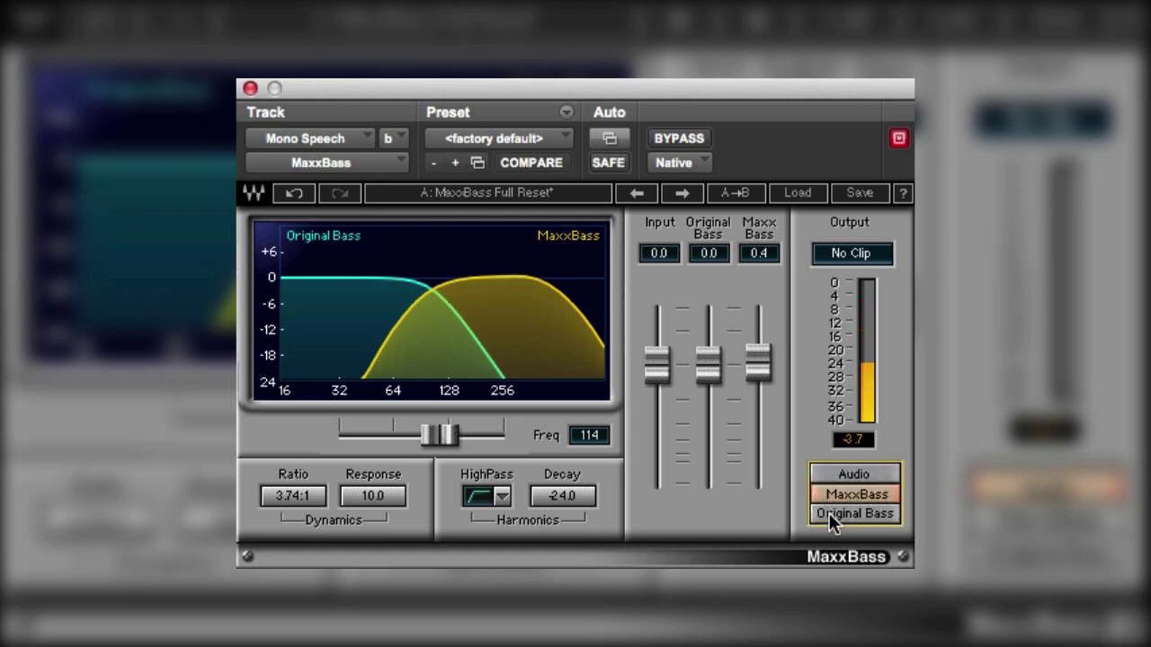
left_click(830, 514)
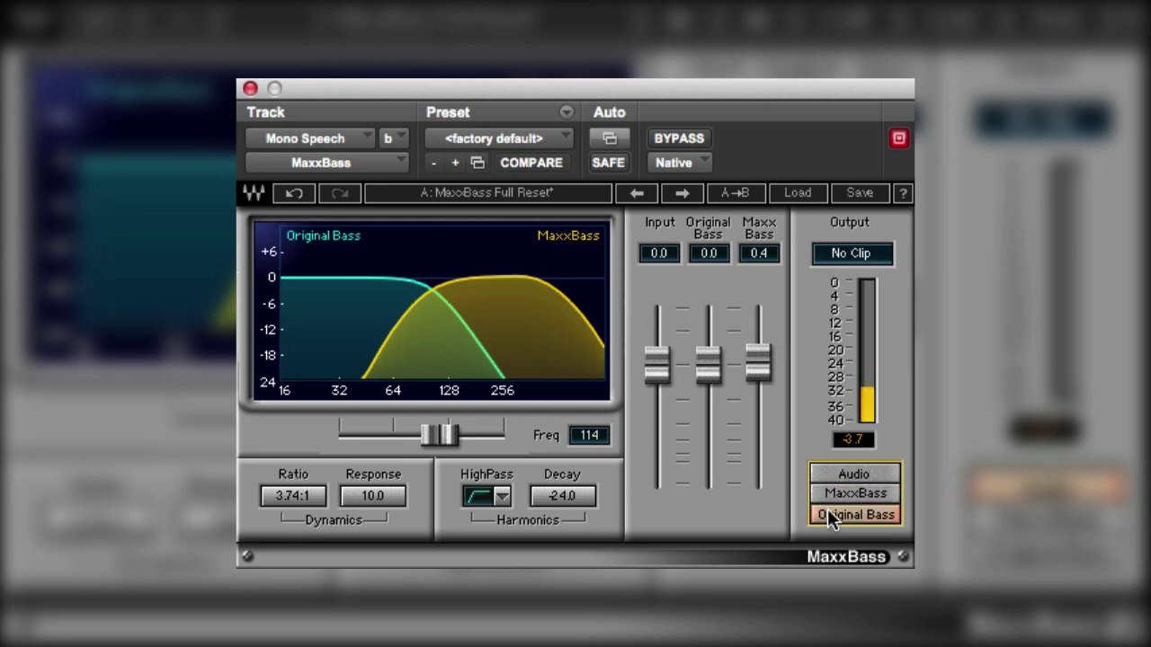
left_click(826, 493)
left_click(826, 473)
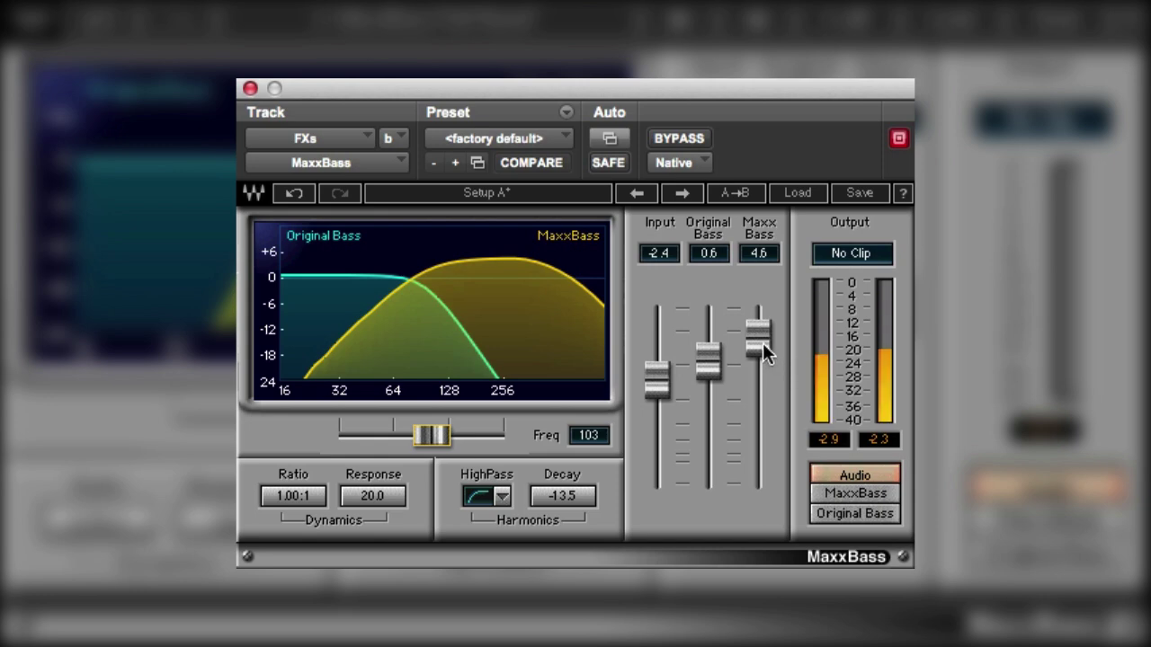
Step: Set MaxxBass to 5.0 and raise Freq to 156 while monitoring Original Bass alone
left_click_drag(762, 343, 762, 340)
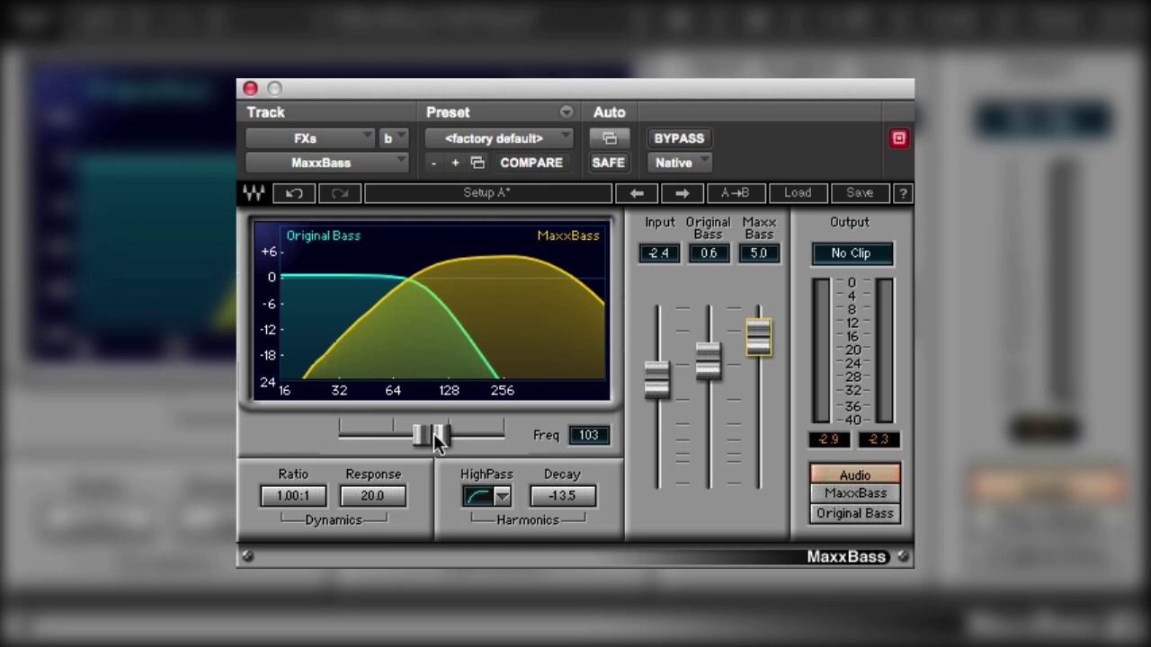
left_click(841, 514)
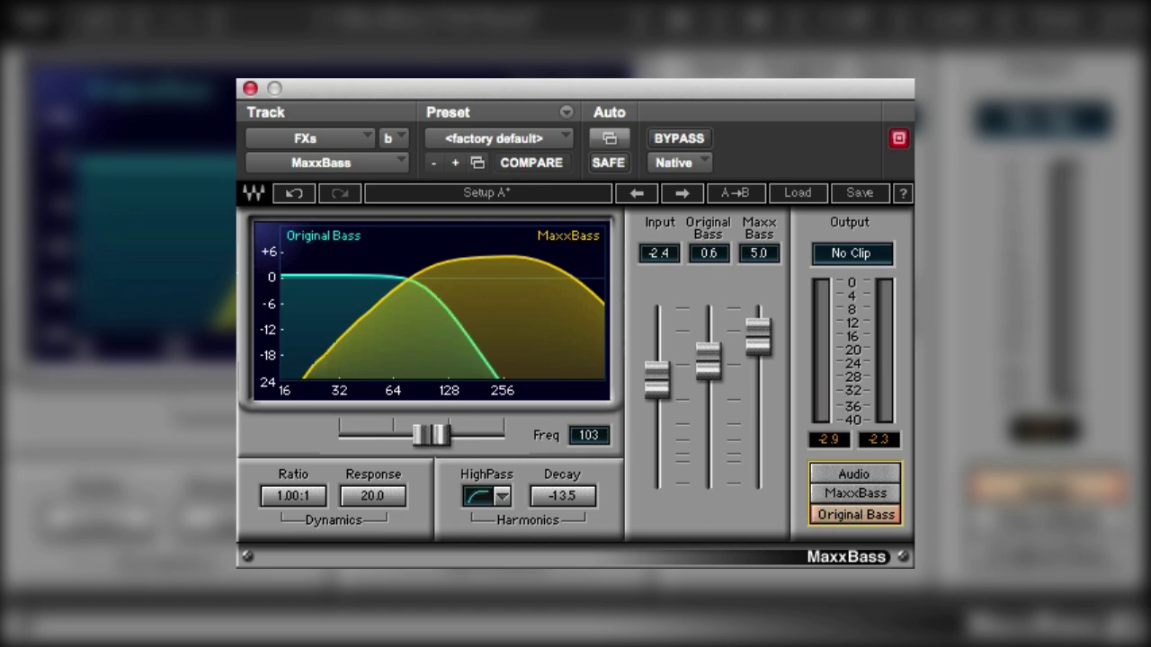
left_click_drag(422, 426, 465, 435)
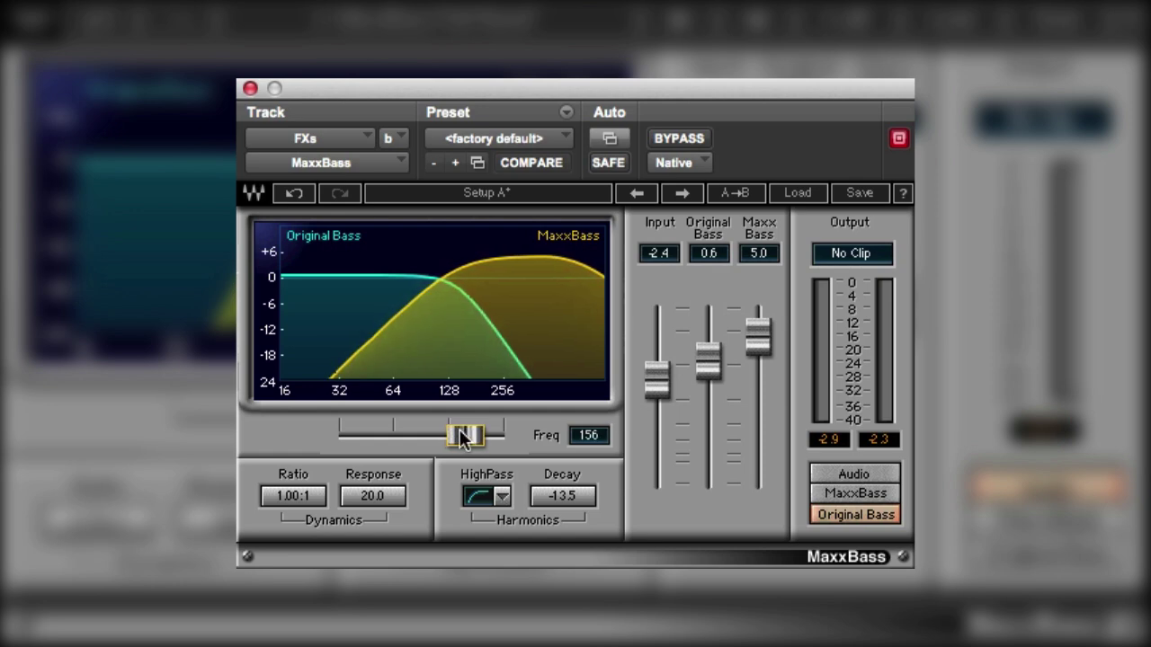
left_click(838, 511)
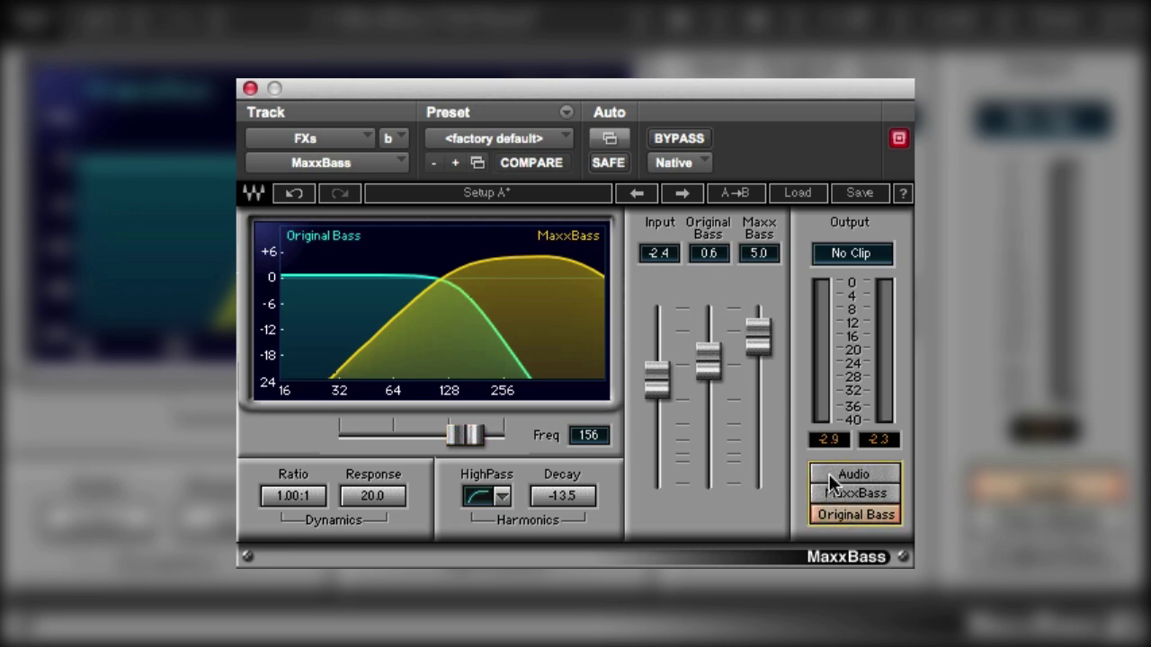
left_click(829, 468)
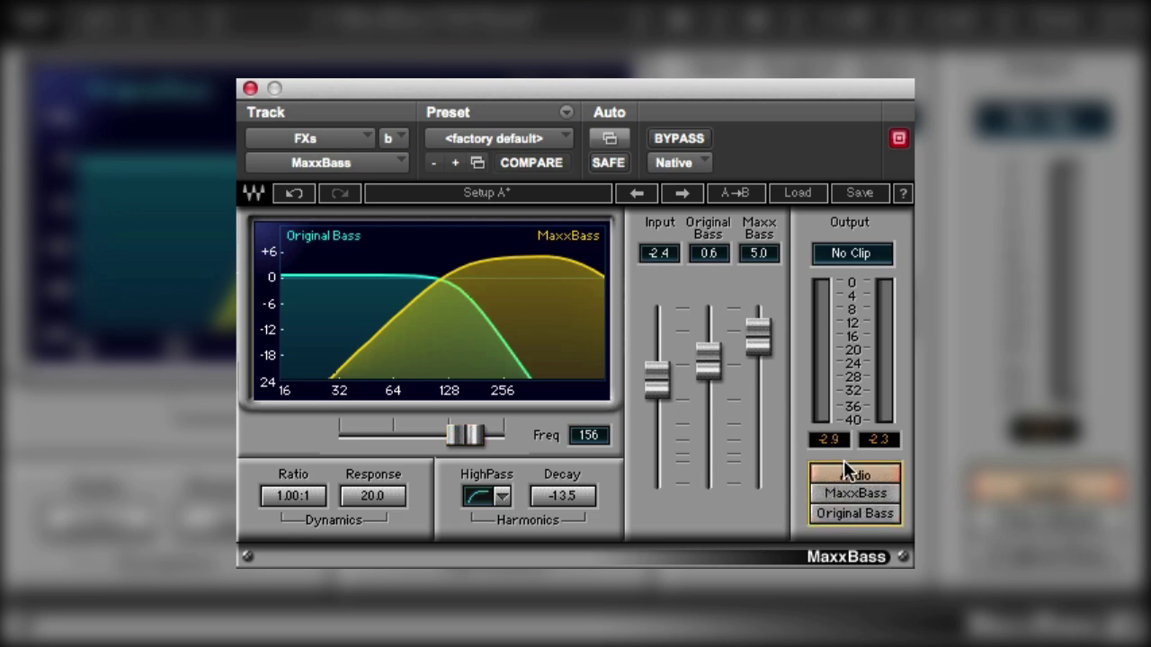
Step: Compare with BYPASS on and off, then raise the dynamics Ratio to 4.00:1
left_click(676, 138)
left_click(676, 138)
left_click_drag(303, 501, 303, 459)
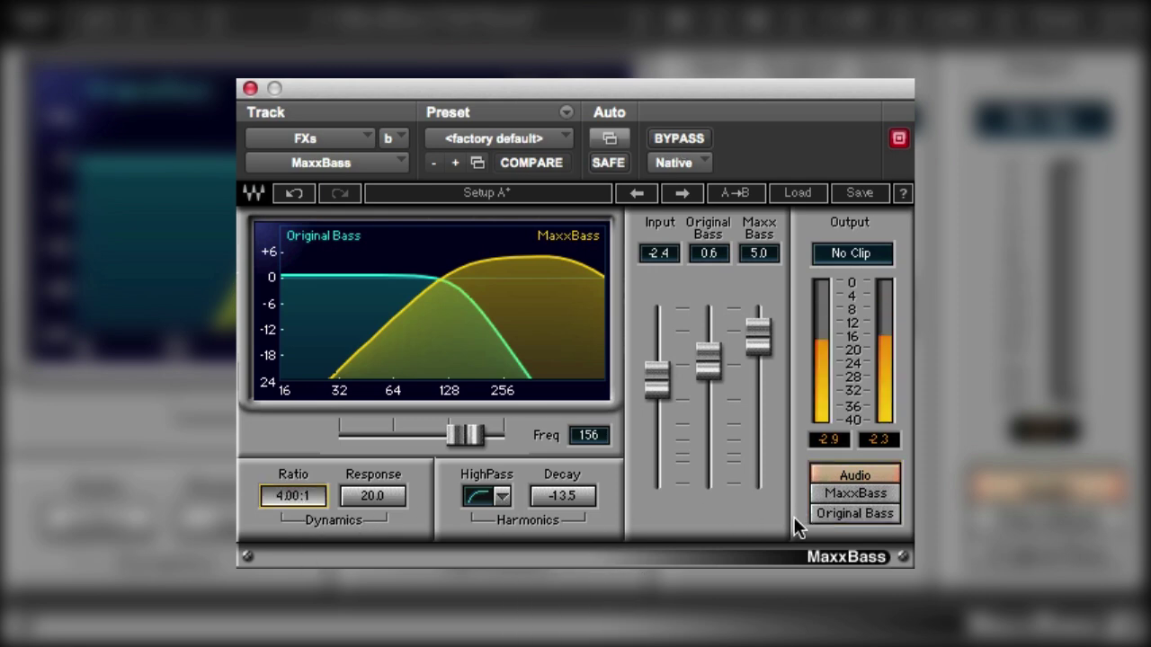
Step: Switch the high-pass slope to 6dB/Octave, lower Input to -3.4 and clear the Clip indicator
left_click(503, 497)
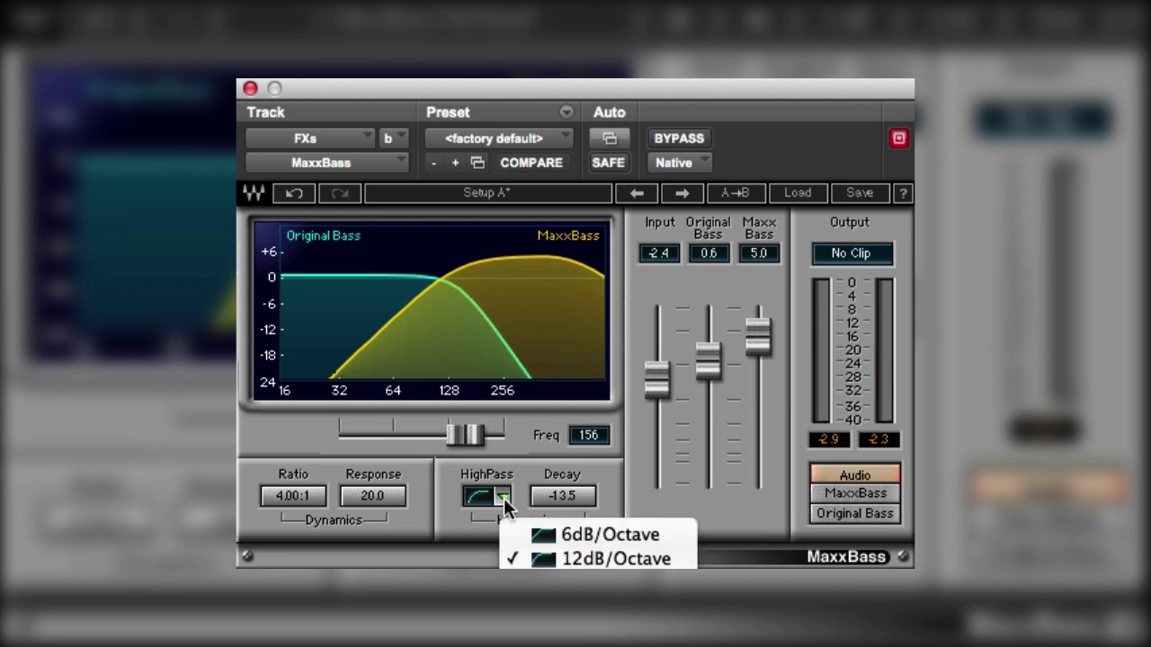
left_click(538, 534)
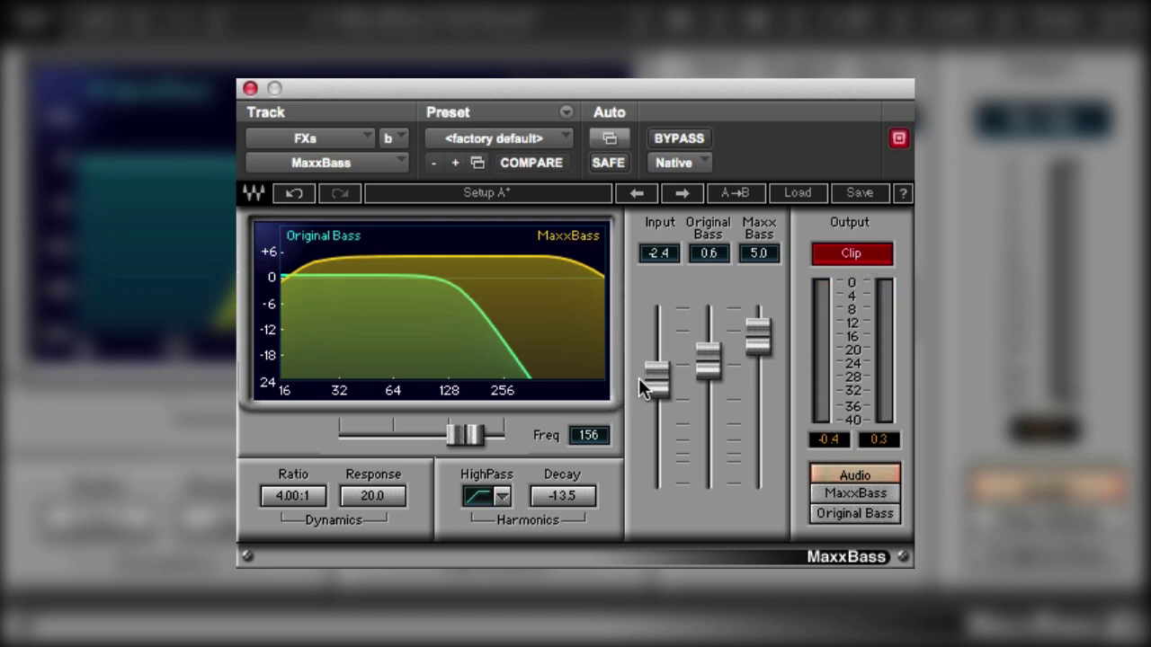
left_click_drag(652, 377, 651, 387)
left_click(865, 255)
Step: Play and stop the audio, then pull the MaxxBass fader down to -inf
key("space")
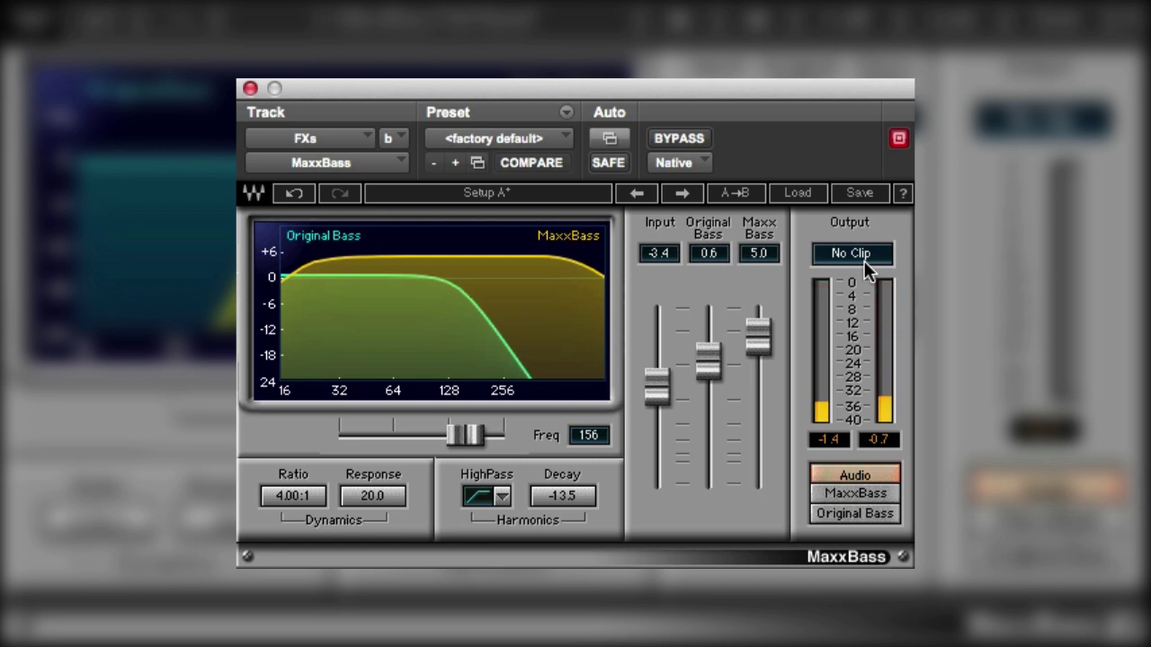
key("space")
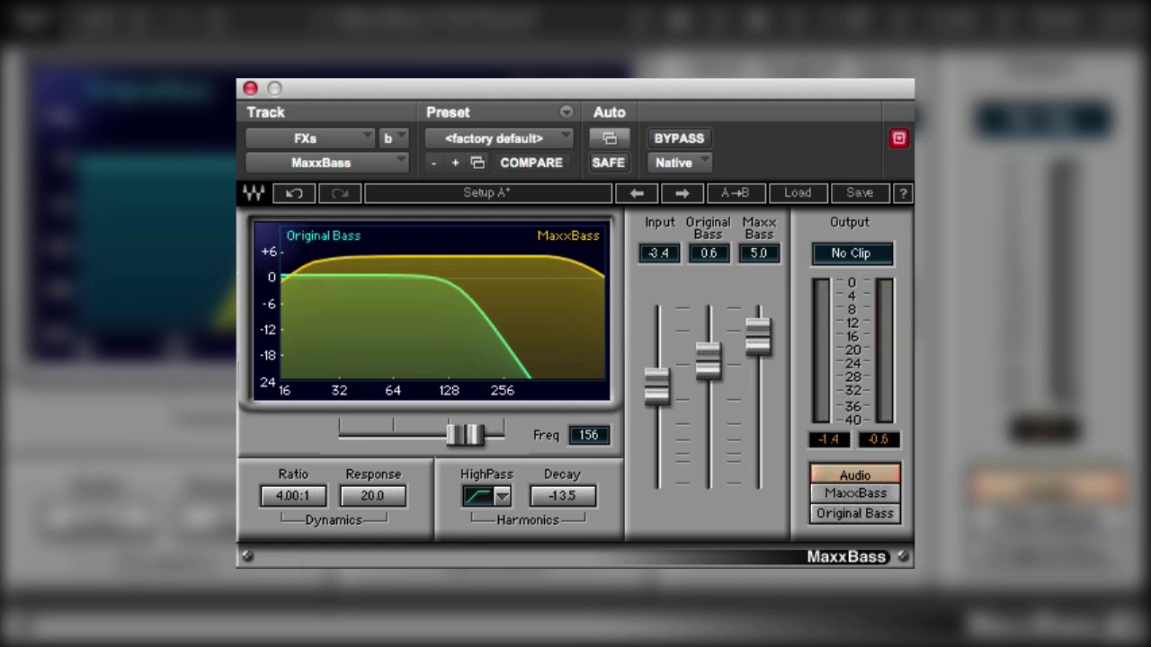
left_click_drag(765, 334, 766, 485)
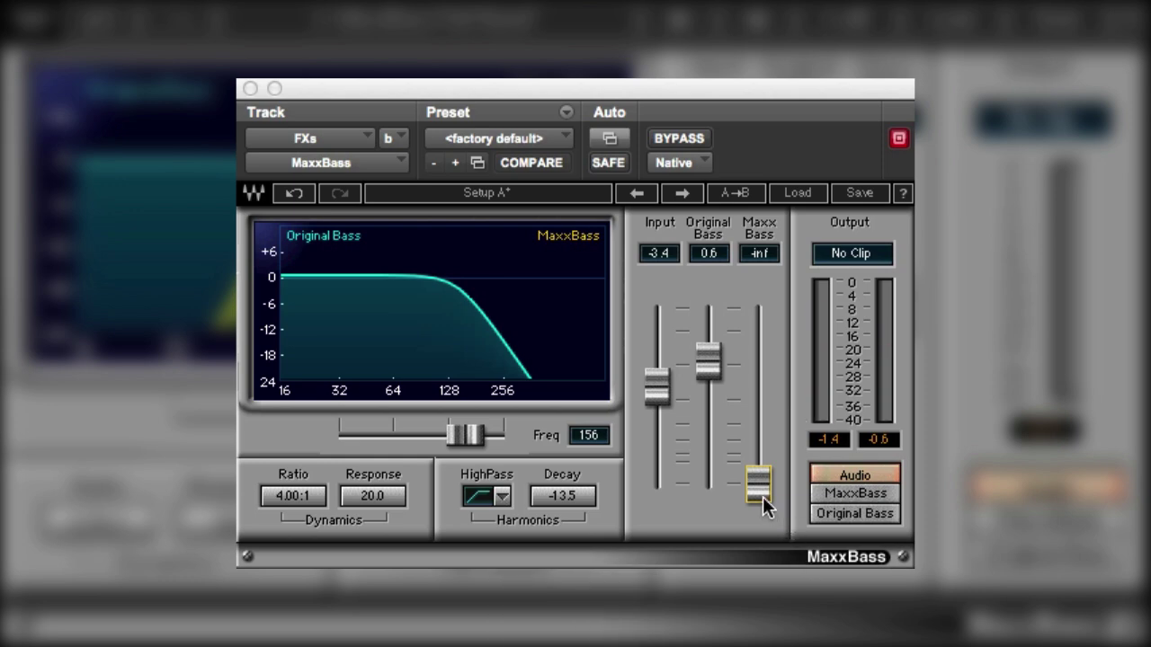
Step: Solo Original Bass, move Freq from 156 to 161, then monitor full Audio again
left_click(860, 517)
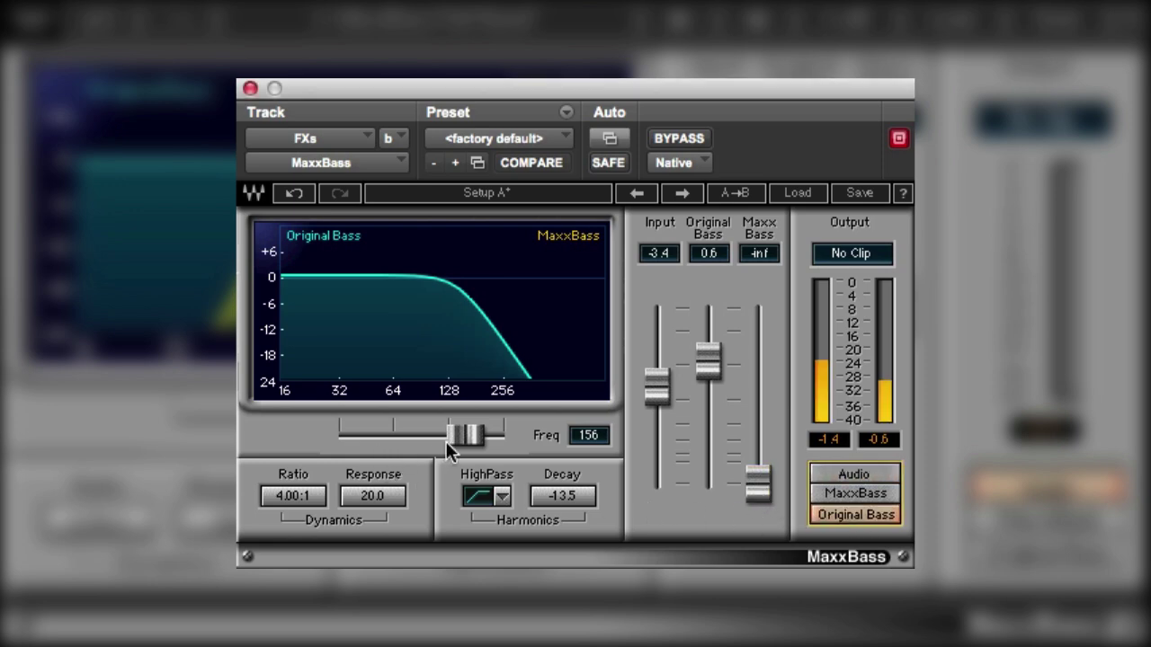
mouse_move(448, 440)
left_mouse_down()
mouse_move(336, 440)
mouse_move(466, 439)
left_mouse_up()
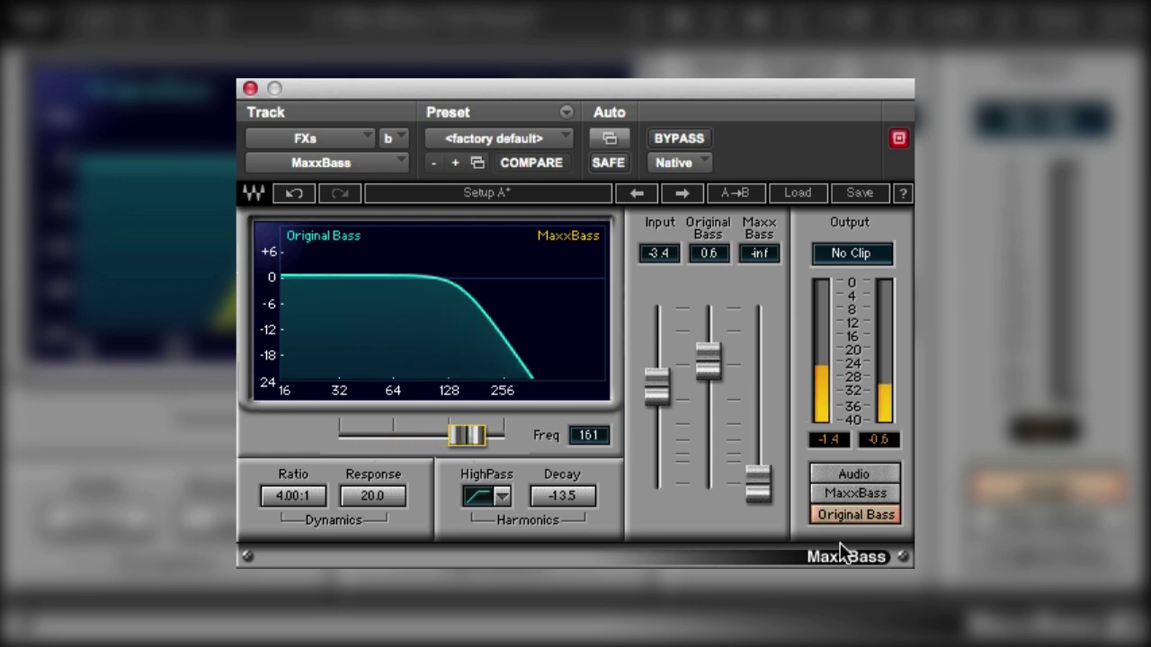
left_click(837, 471)
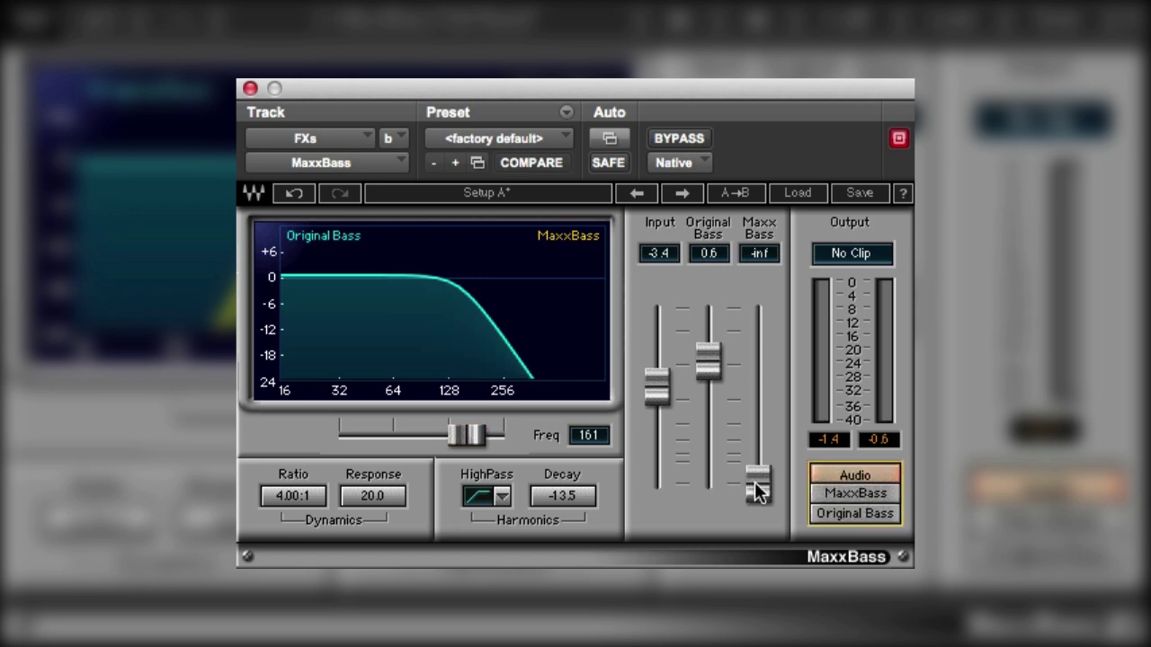
Step: Raise the MaxxBass fader to 1.7 and toggle BYPASS to compare before and after
left_click_drag(754, 482, 758, 363)
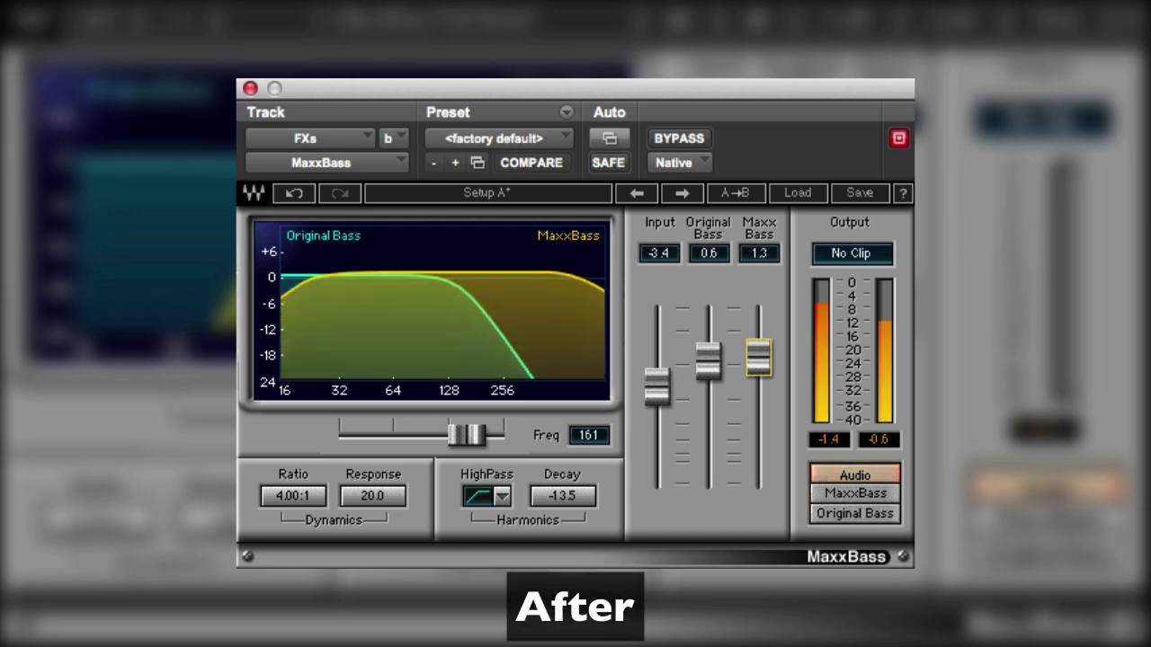
left_click_drag(758, 363, 758, 360)
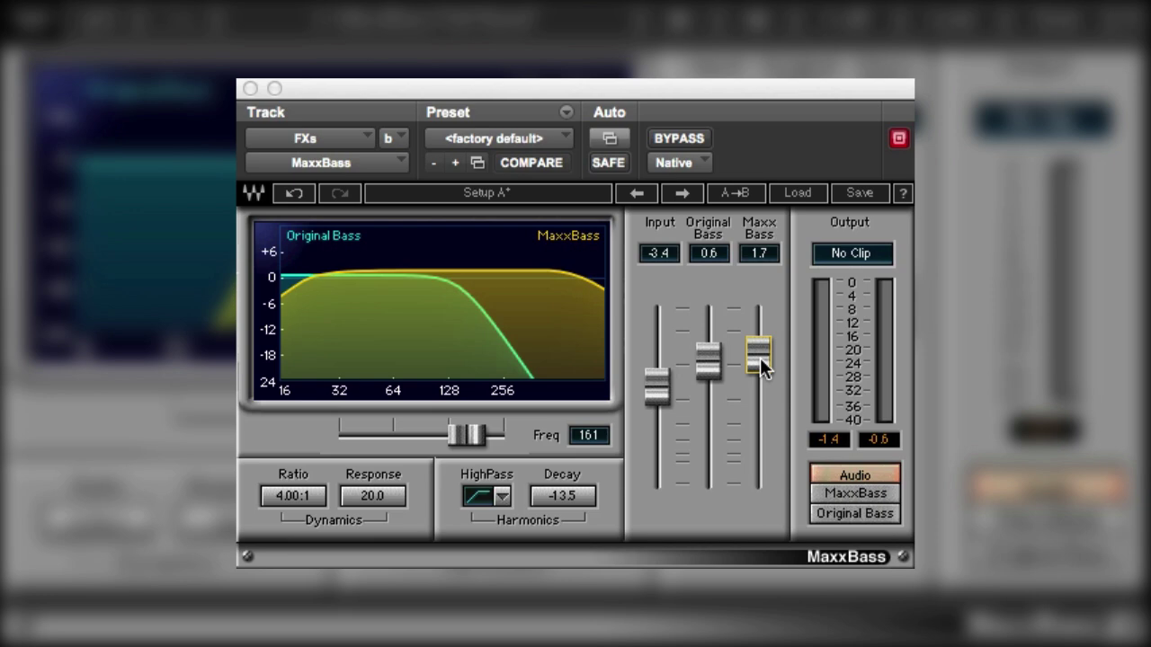
left_click(679, 137)
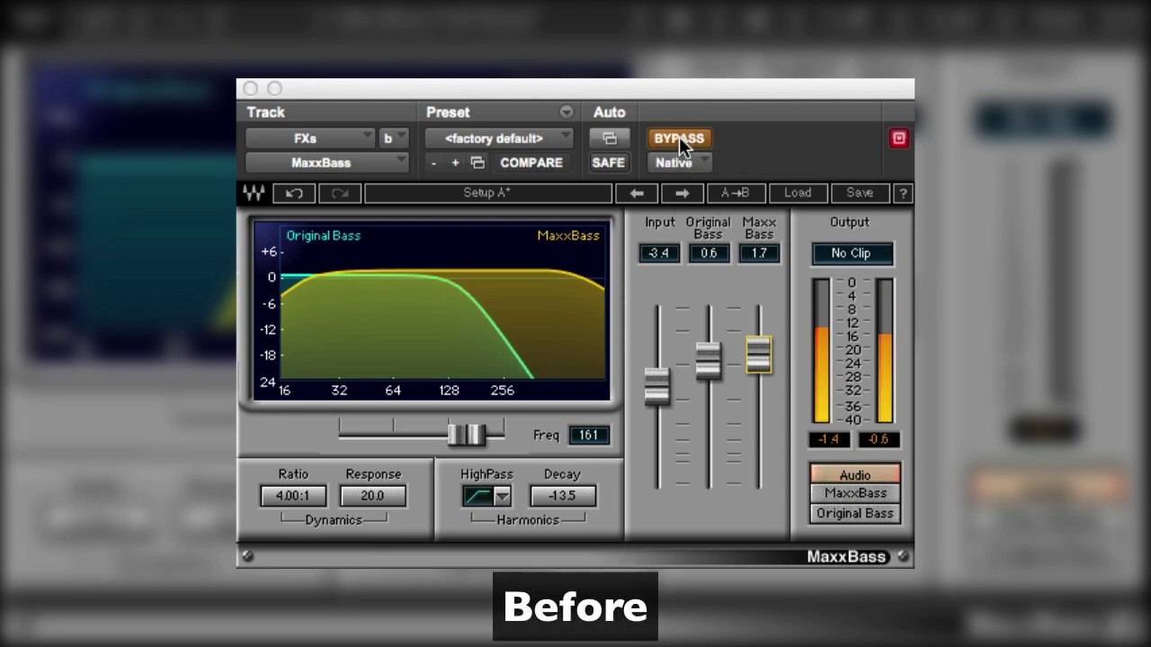
left_click(679, 136)
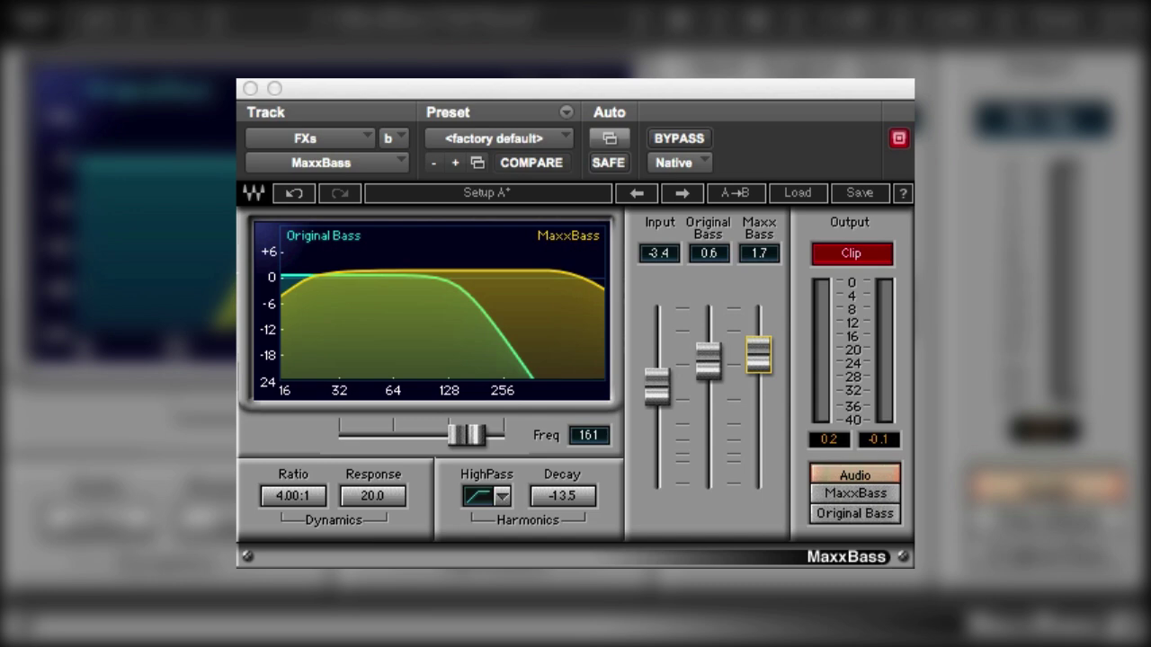
Step: Clear the Clip indicator, set Input to -3.3, MaxxBass to 2.3 and a 12dB/Octave high-pass
left_click(835, 259)
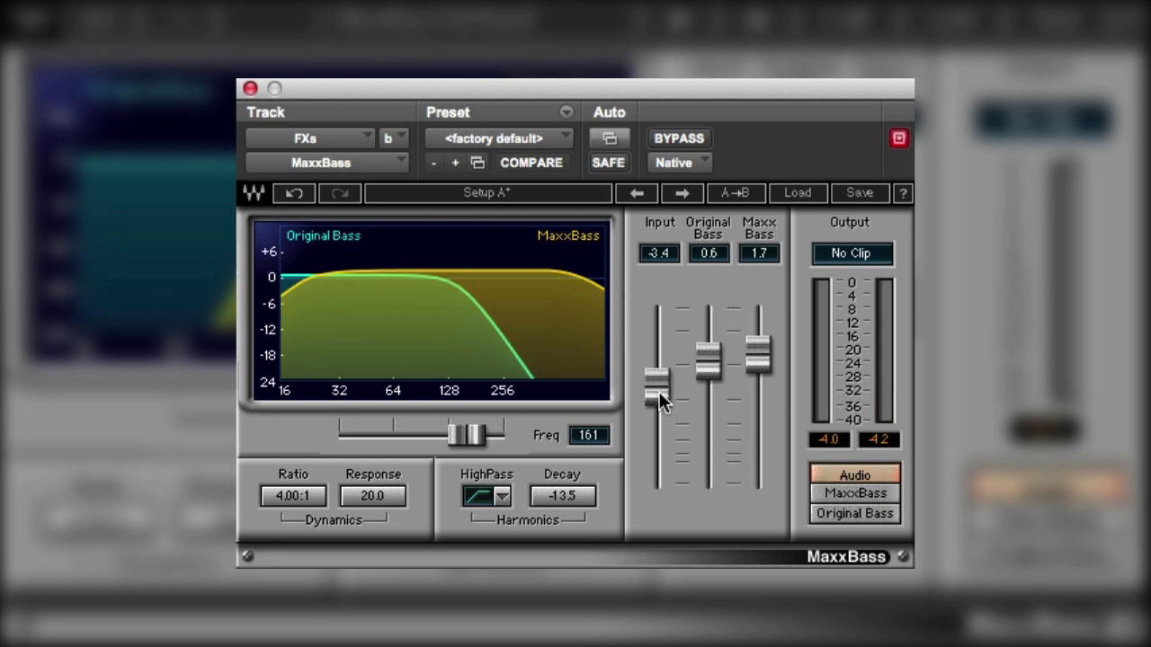
left_click_drag(659, 391, 659, 389)
left_click_drag(757, 355, 757, 352)
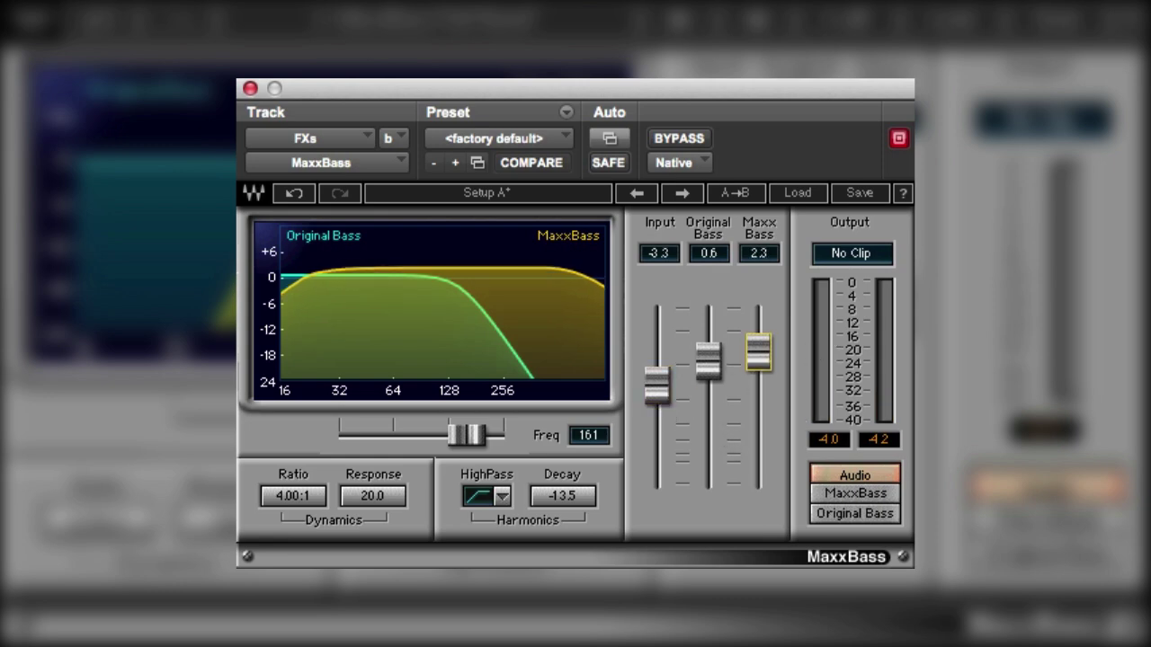
left_click(467, 491)
left_click(501, 495)
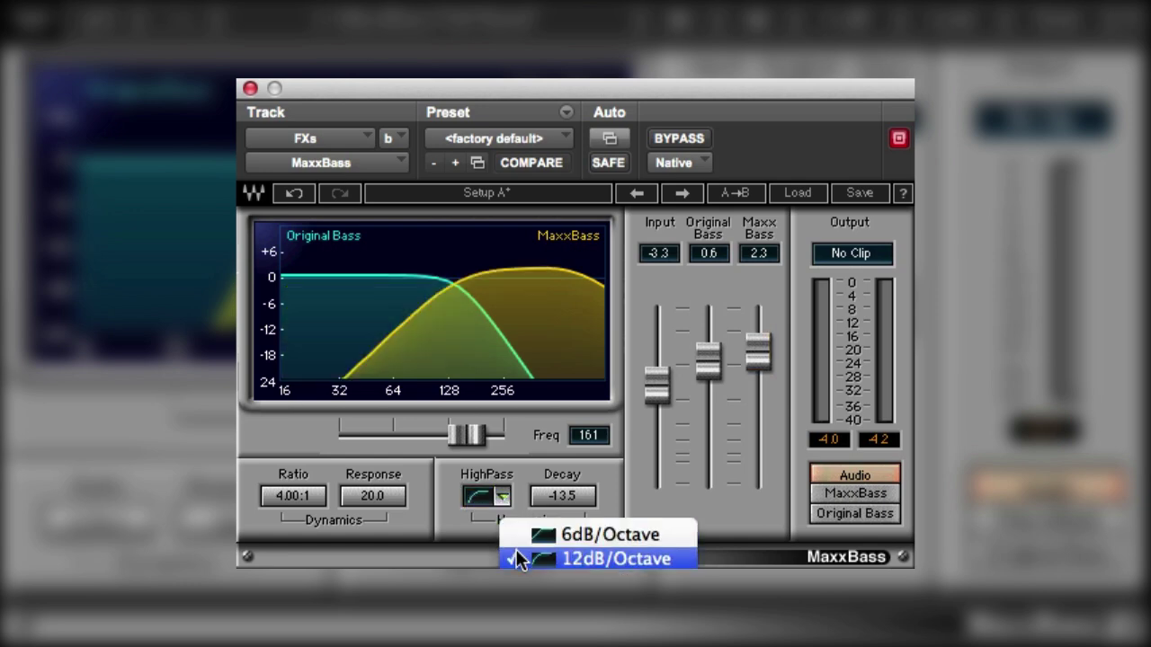
left_click(517, 555)
Step: Set Decay to -9.0, tune Freq to 129 against Original Bass, and raise MaxxBass to 5.6
left_click_drag(556, 498, 556, 490)
left_click_drag(466, 435, 446, 434)
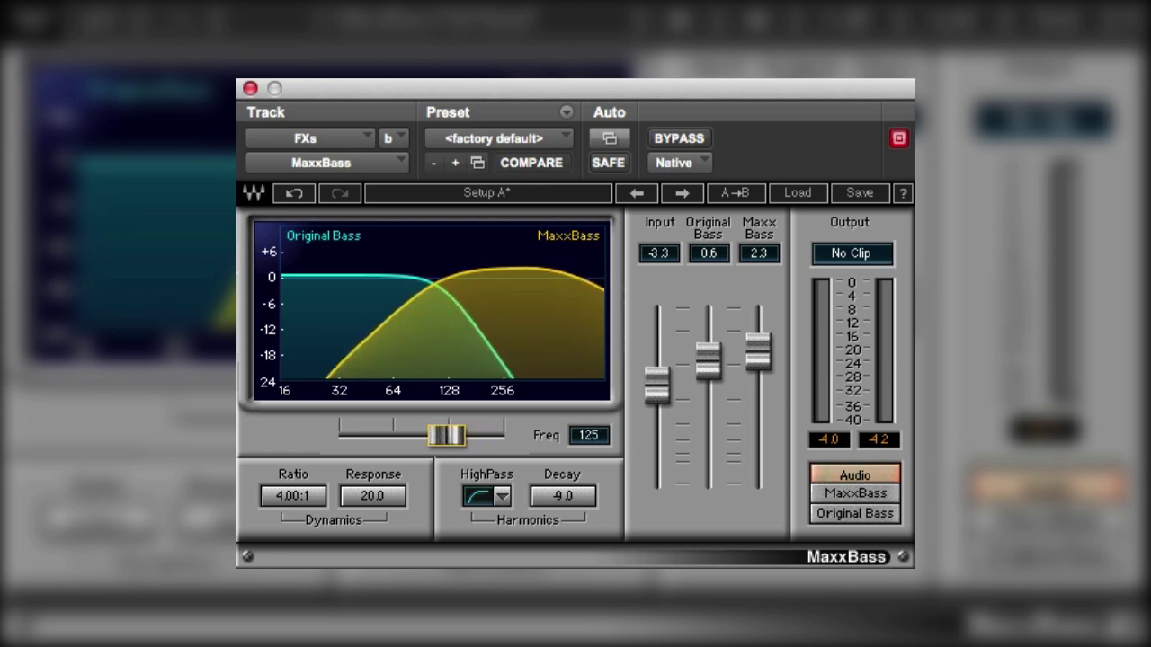
left_click(845, 512)
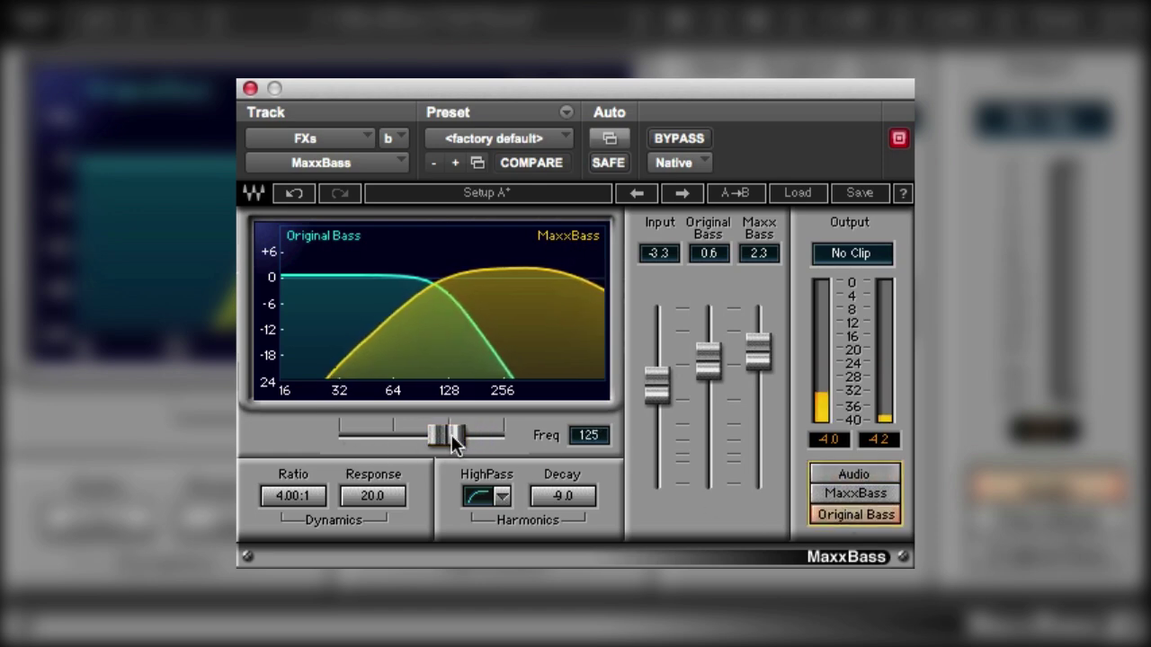
left_click_drag(451, 435, 452, 435)
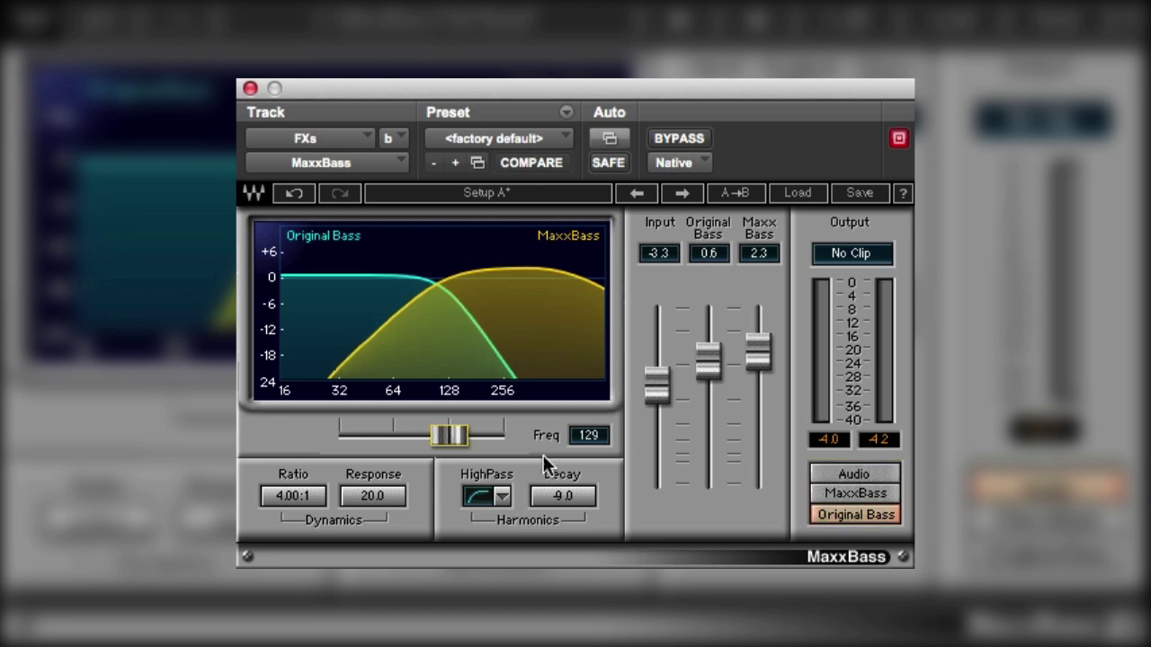
left_click(874, 473)
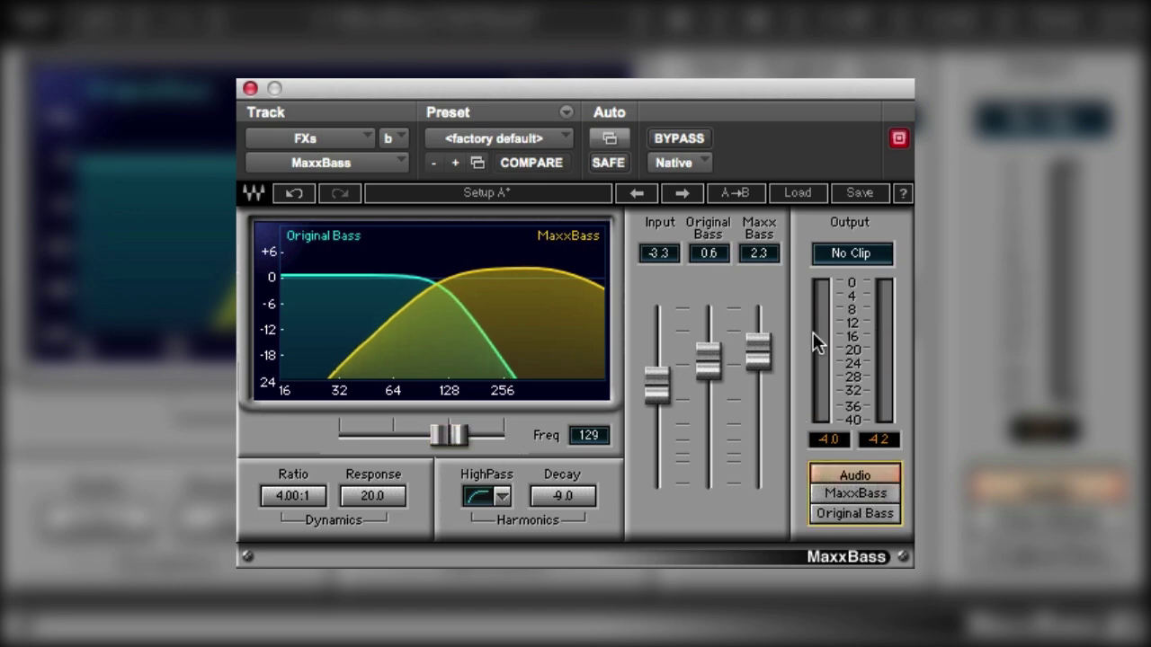
left_click_drag(760, 354, 760, 332)
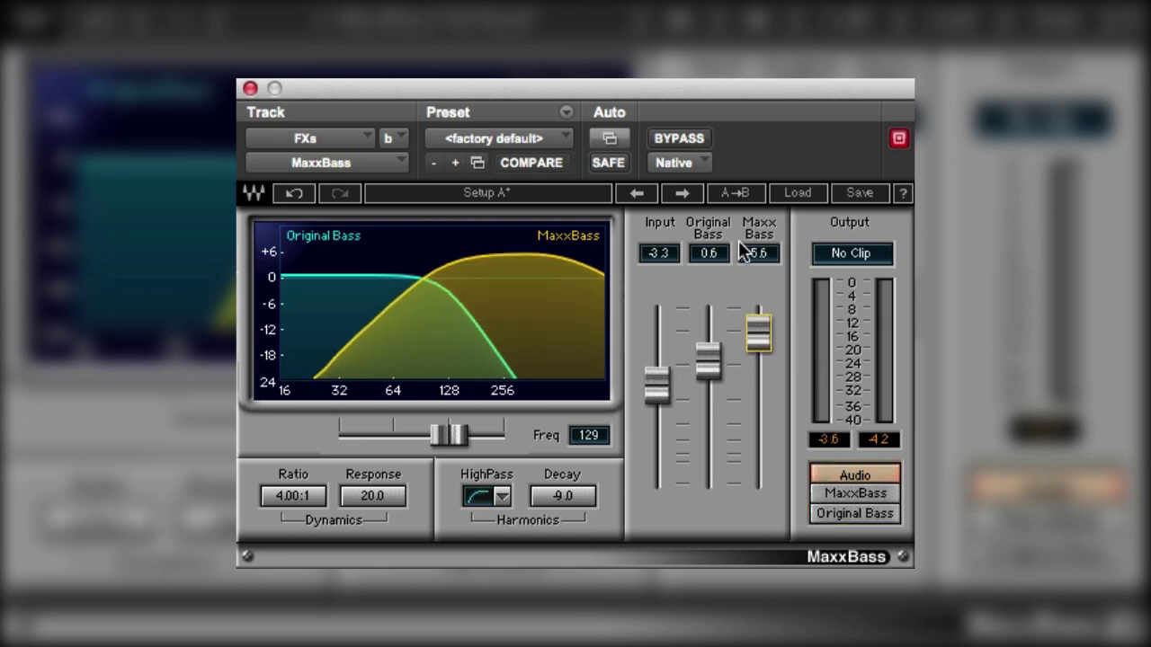
Step: Toggle BYPASS on and off to compare the unprocessed and processed sound
left_click(679, 139)
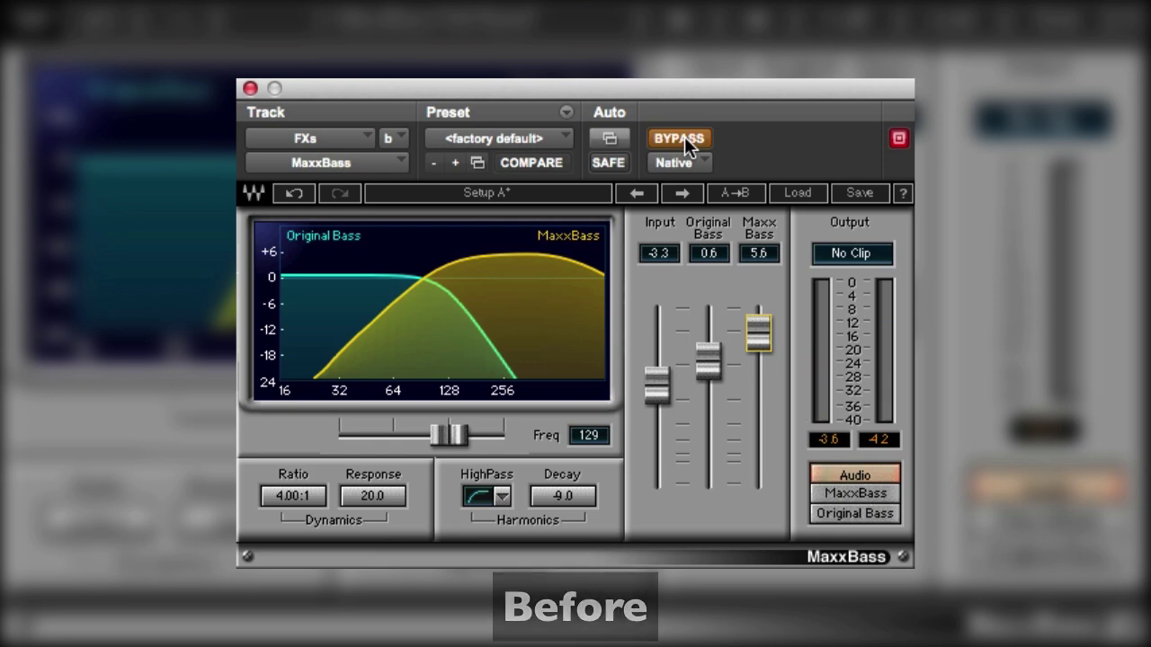
left_click(684, 136)
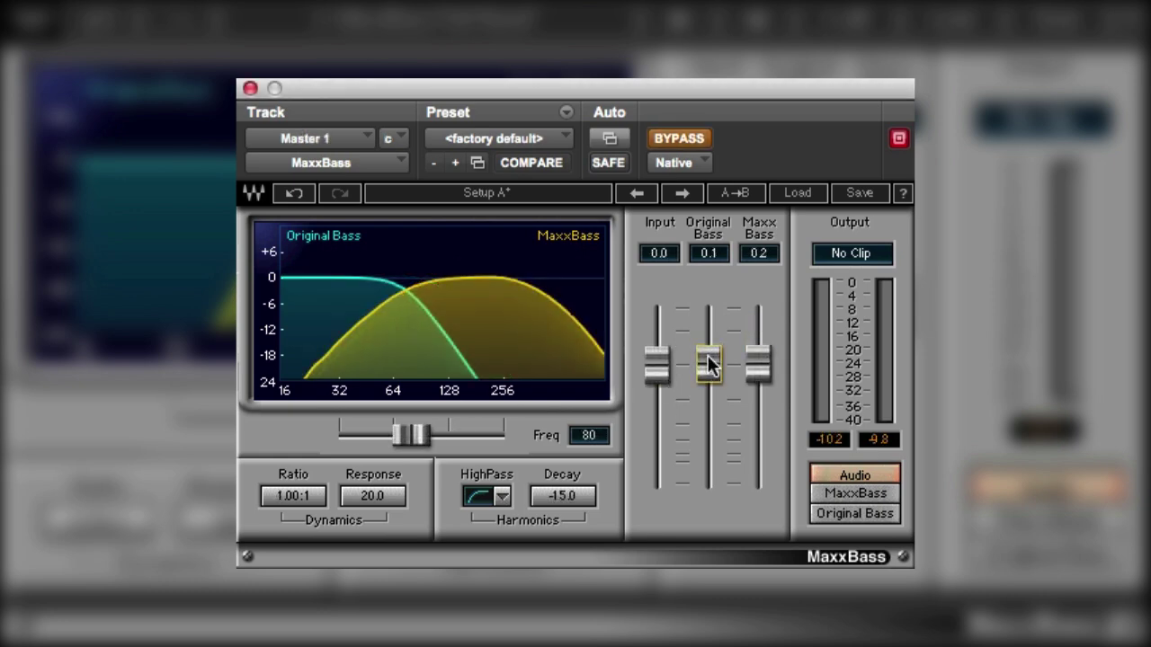
Step: Pull Original Bass to -inf and load the Multimedia factory preset (Freq 120, Ratio 2.00:1)
left_click_drag(709, 366, 709, 484)
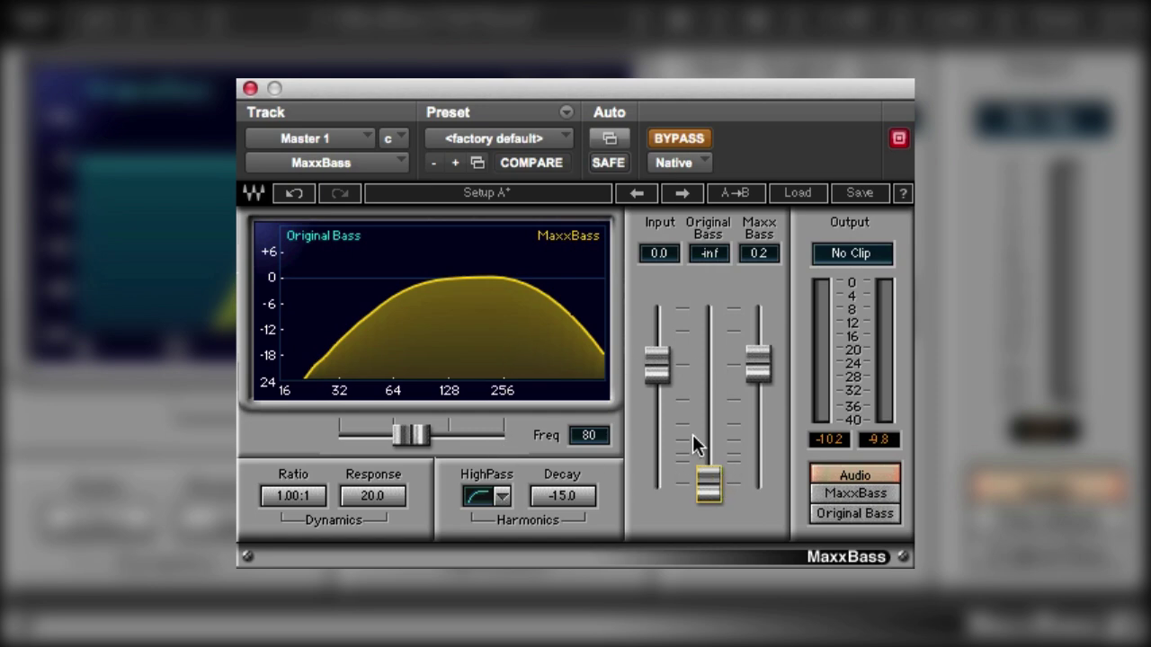
left_click(798, 192)
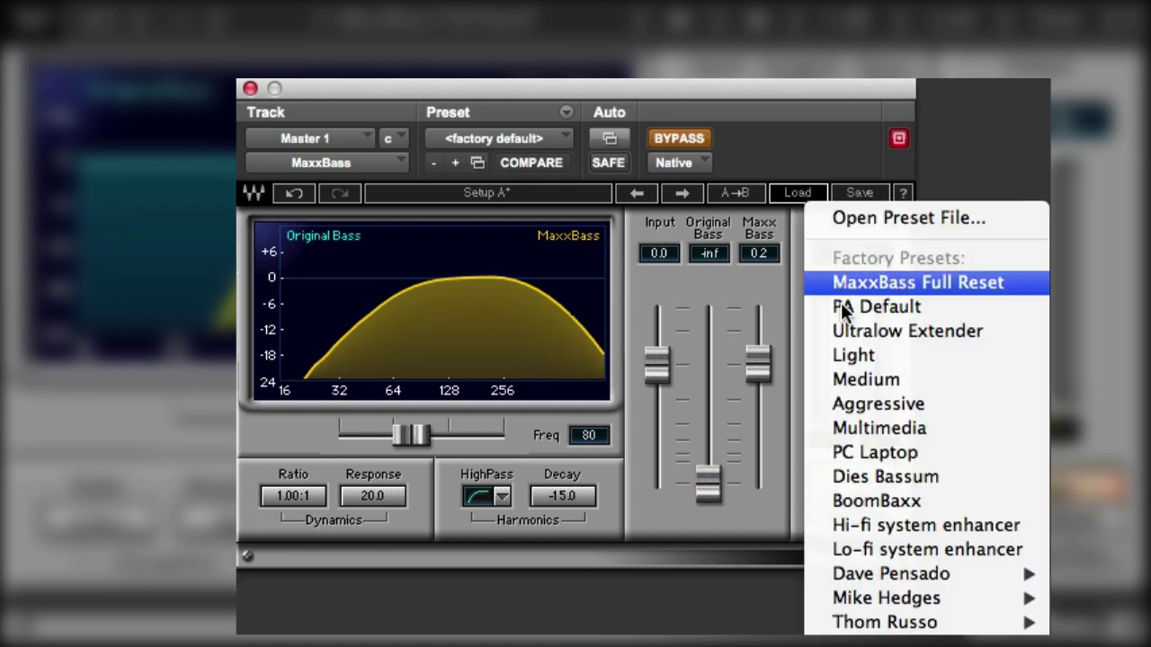
left_click(860, 429)
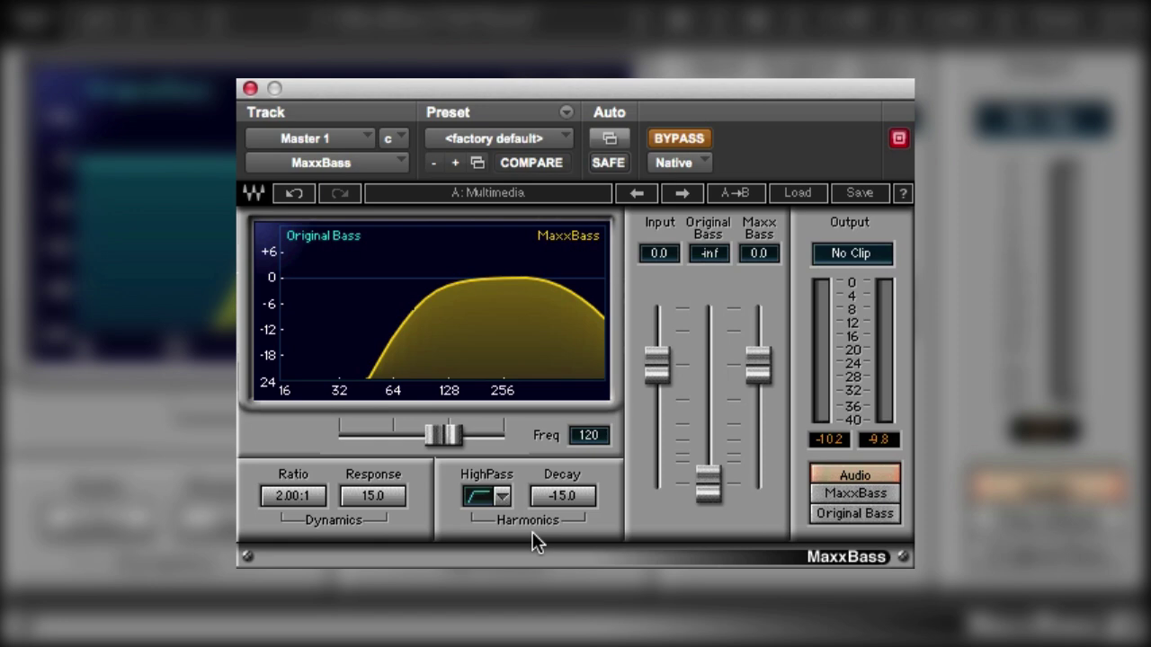
Step: Try the PC Laptop and BoomBaxx presets, then settle on Lo-fi system enhancer (Freq 80, Ratio 1.50:1)
left_click(800, 194)
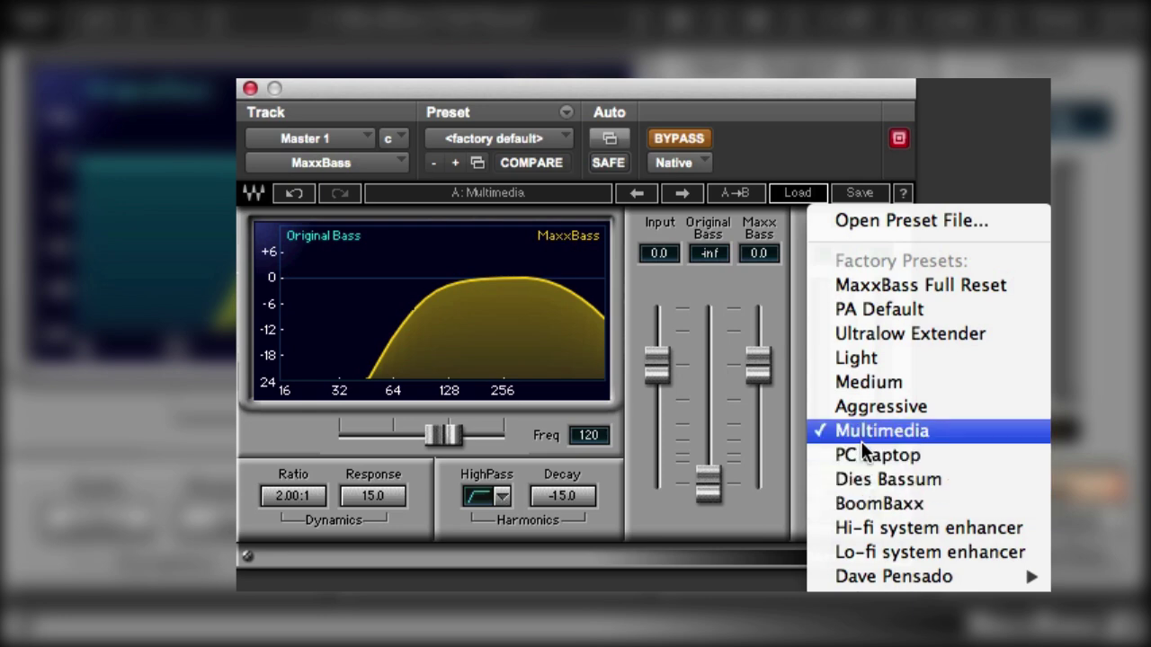
left_click(861, 449)
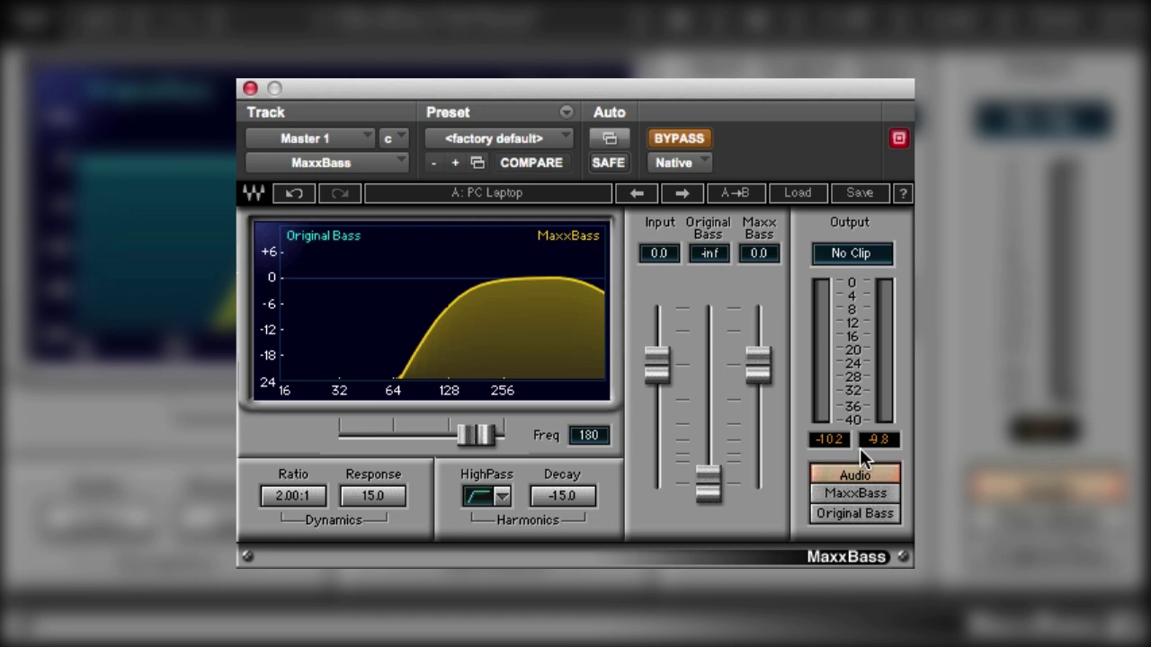
left_click(810, 193)
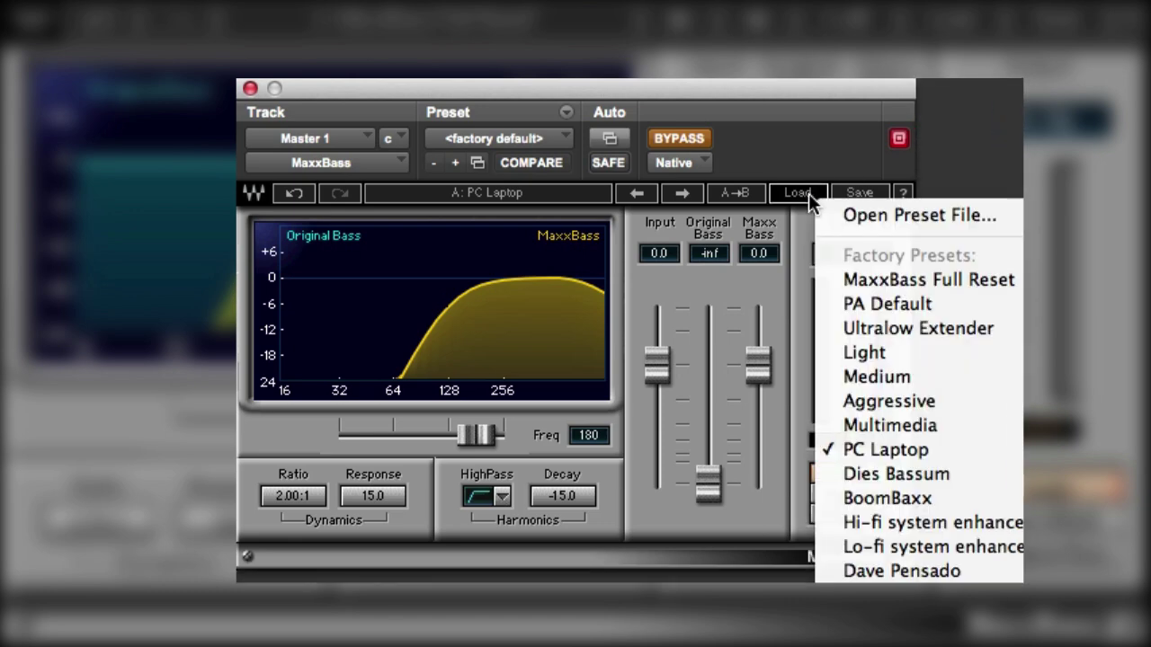
left_click(853, 487)
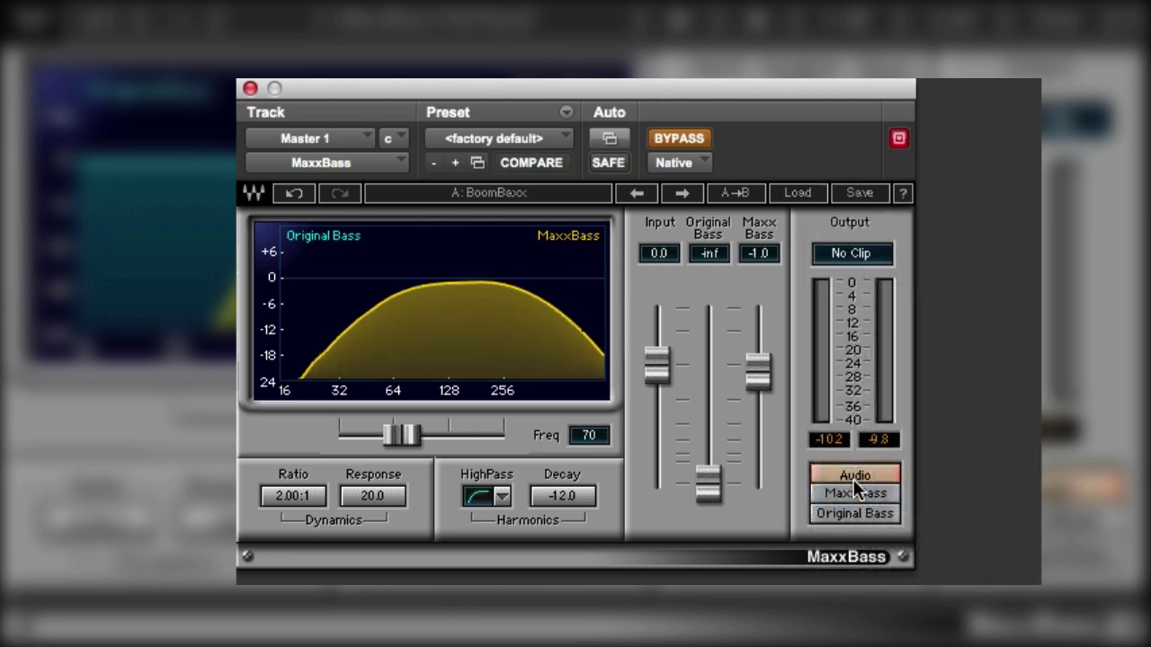
left_click(798, 192)
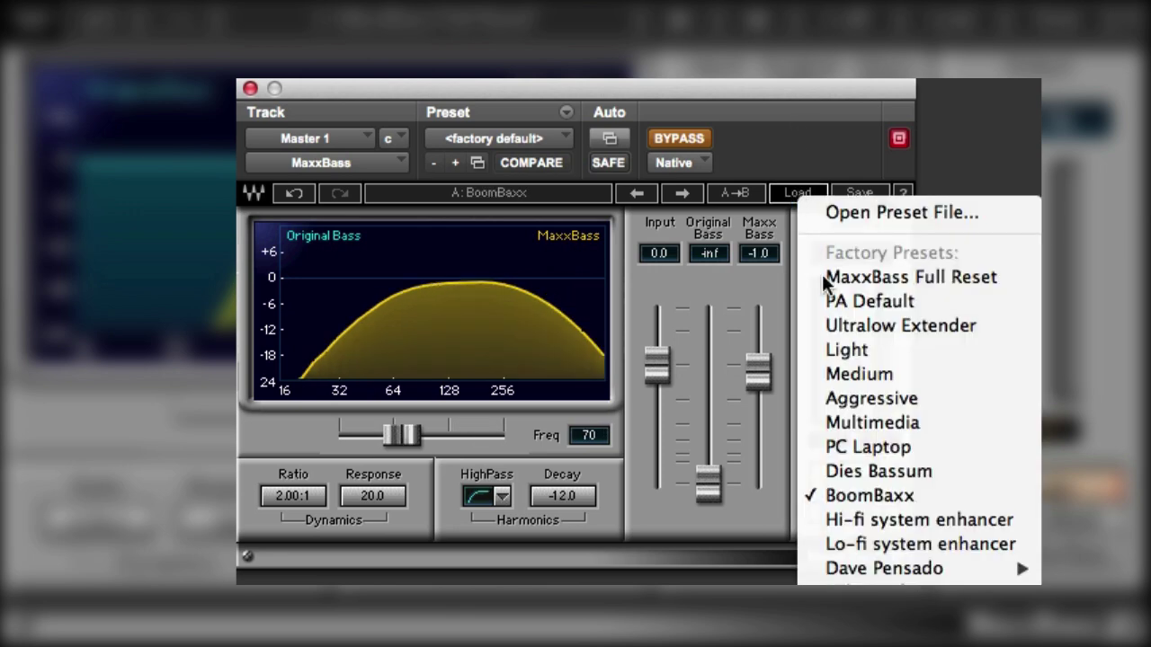
left_click(851, 544)
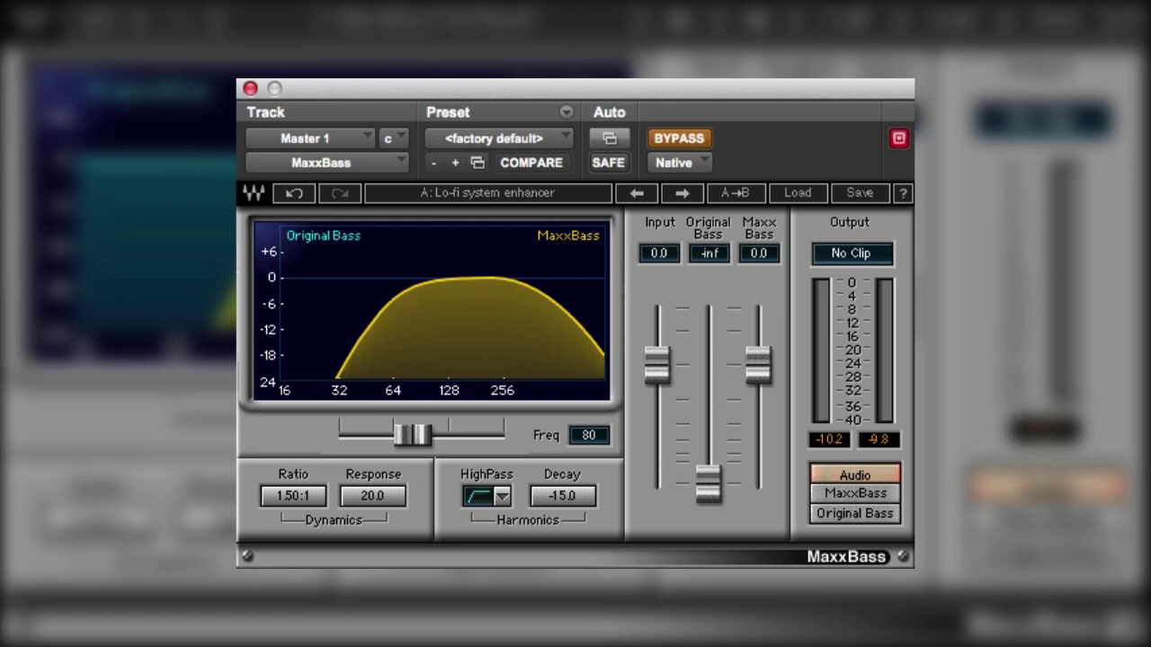
Step: Compare the Lo-fi system enhancer sound against bypass several times, leaving processing on
left_click(709, 484)
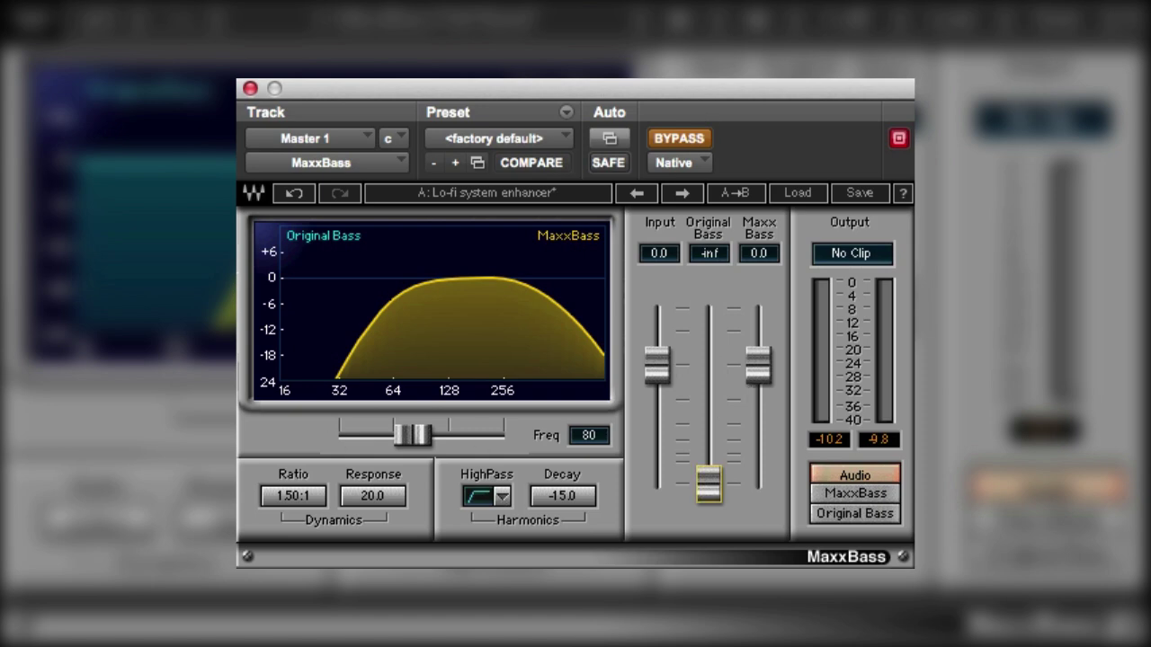
left_click(671, 132)
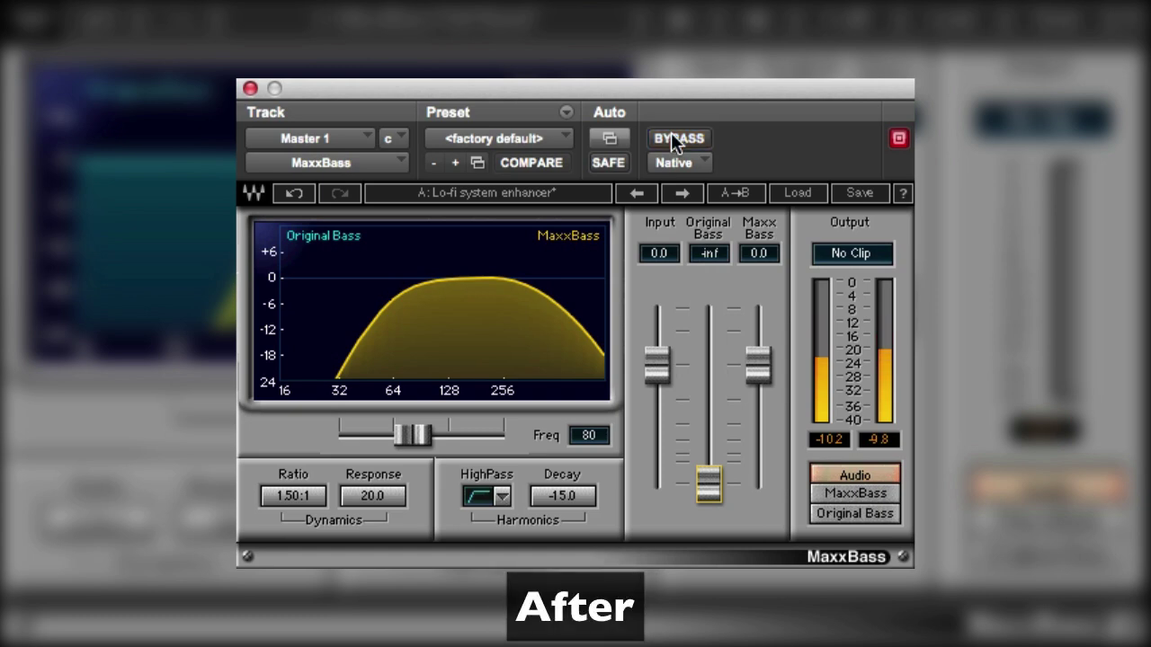
left_click(671, 132)
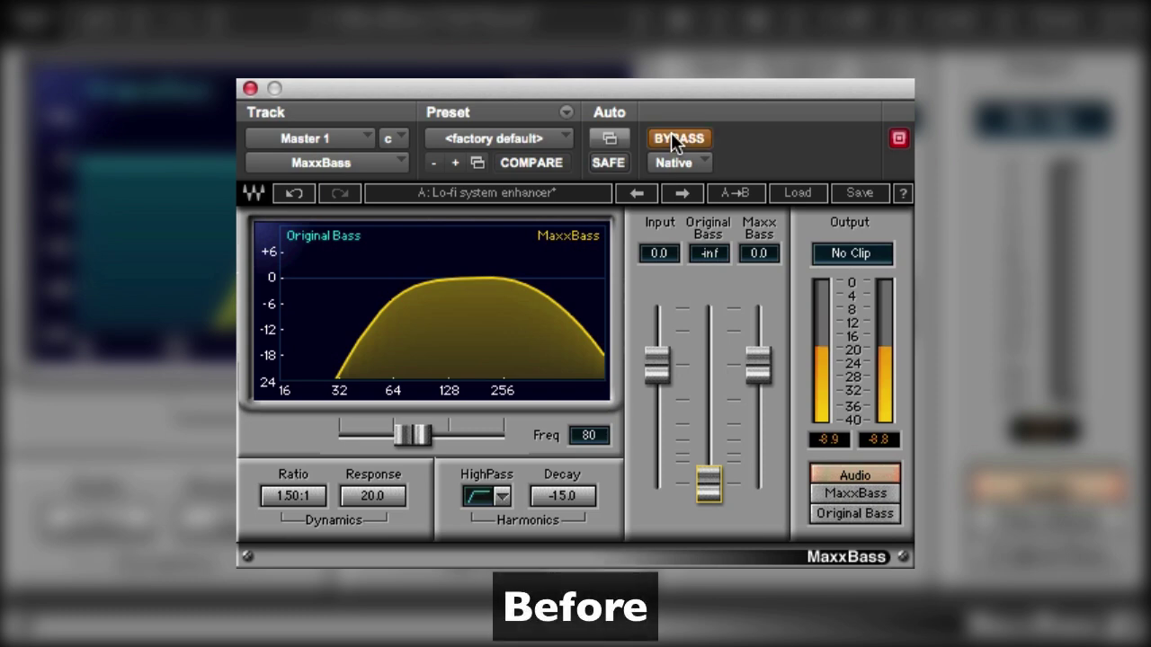
left_click(671, 133)
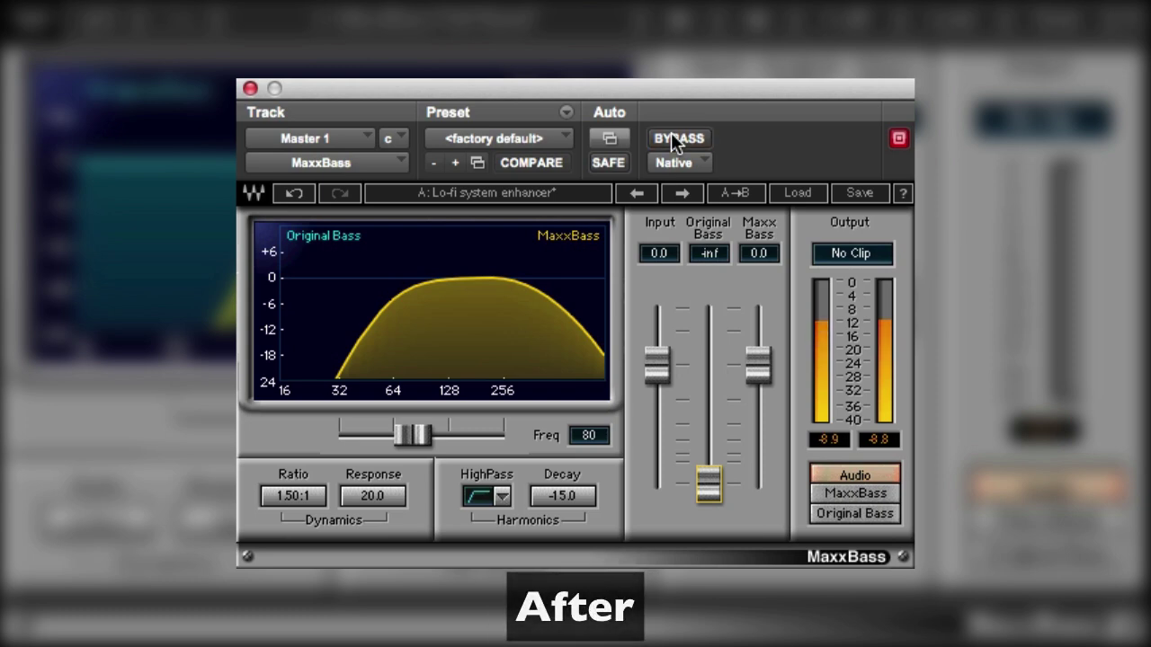
left_click(671, 132)
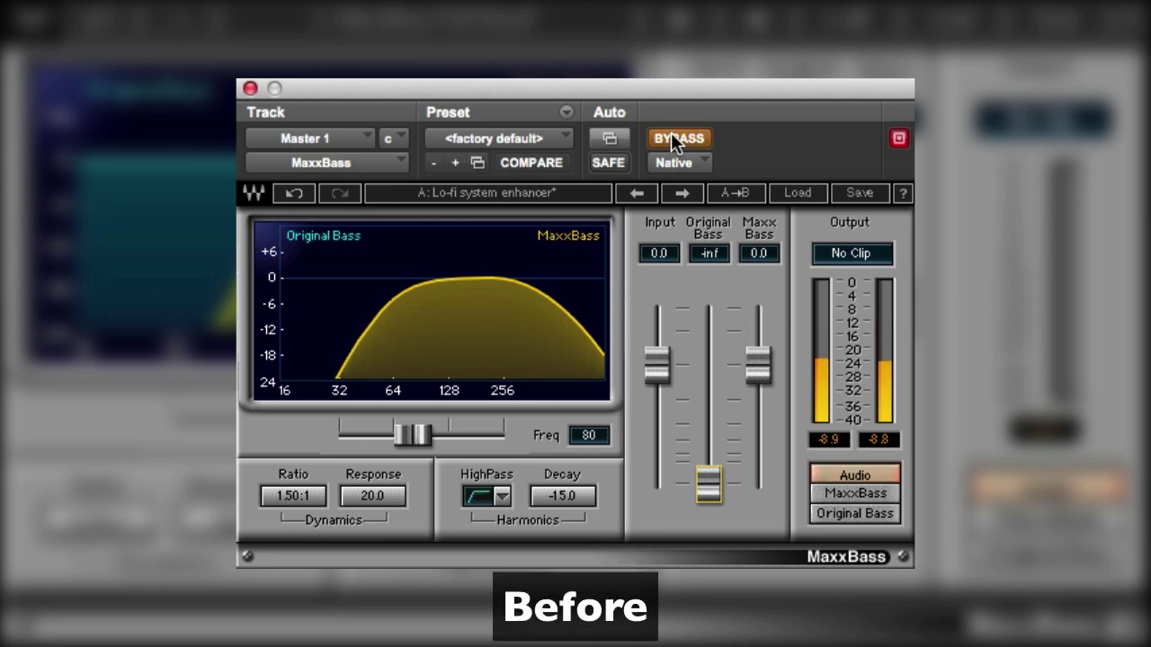
left_click(671, 132)
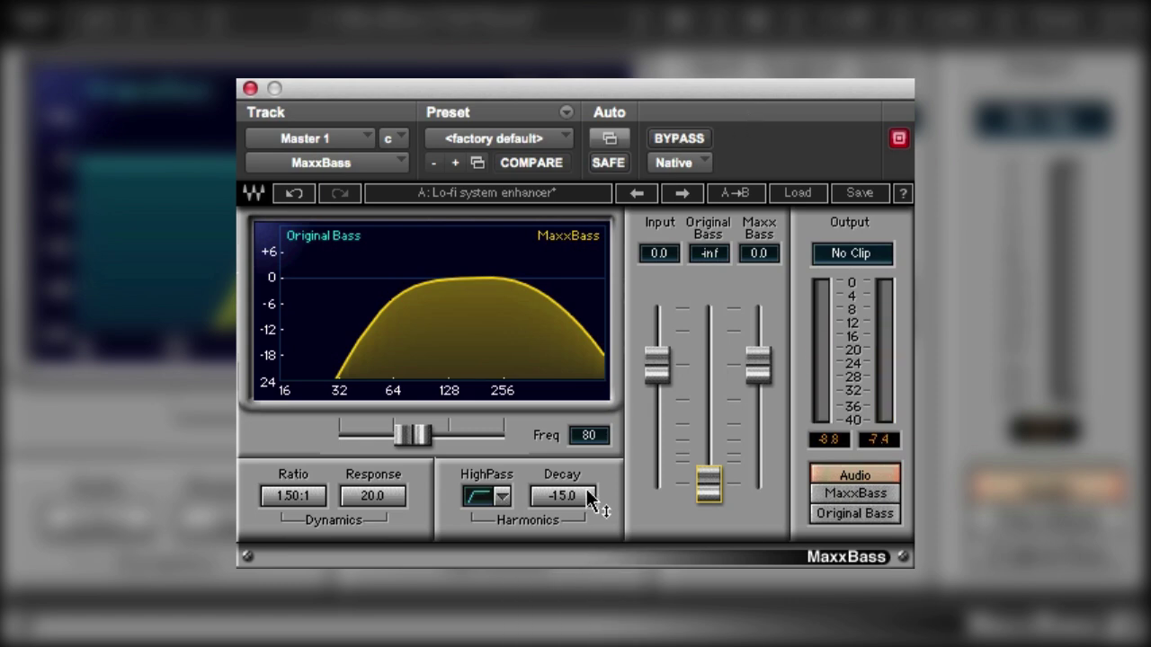
Step: Check the HighPass slope options without changing them, then raise Ratio to 2.11:1 and Freq to 131
left_click(500, 497)
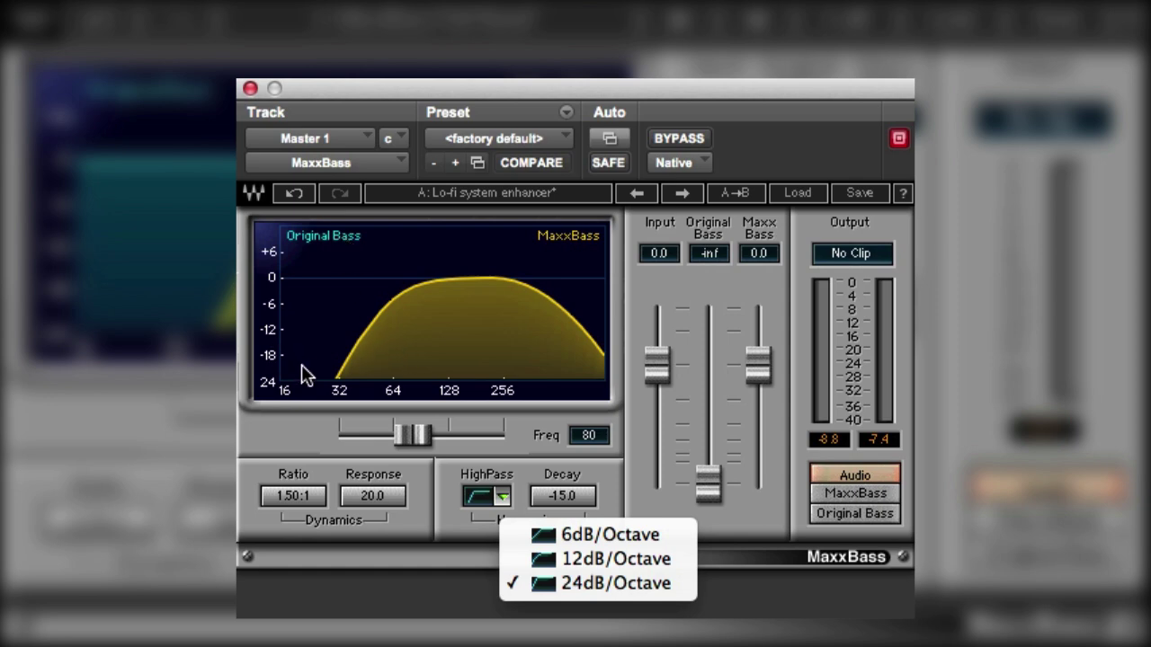
left_click(473, 540)
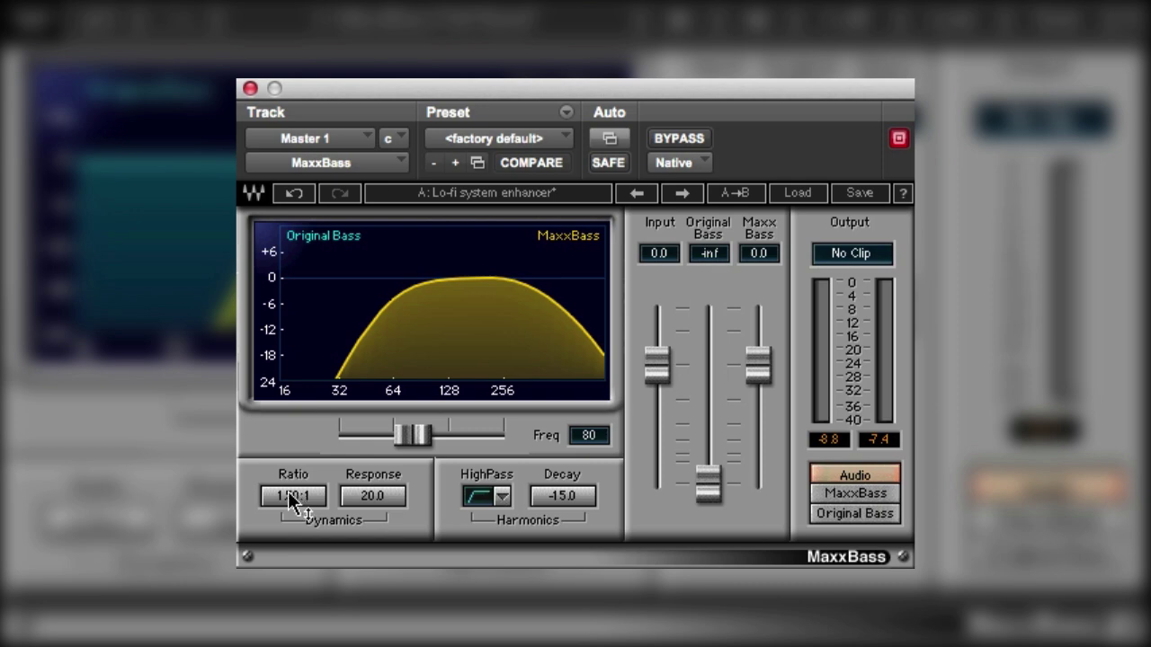
left_click_drag(285, 491, 285, 466)
left_click_drag(422, 443, 461, 445)
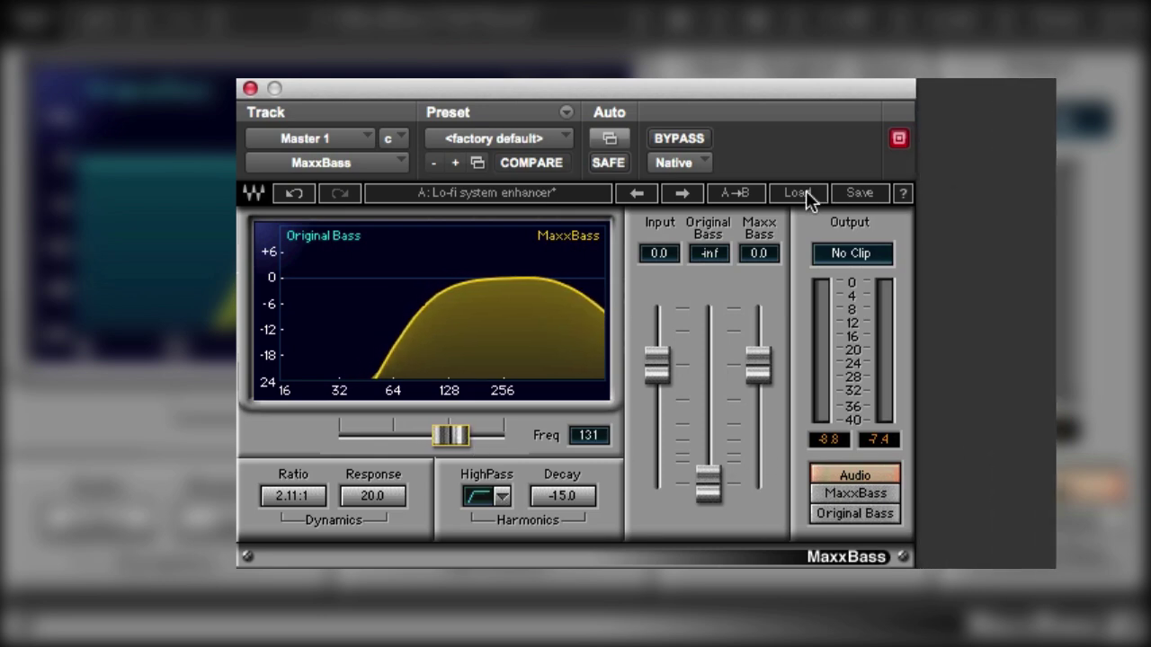
Step: Load the PC Laptop factory preset, giving Freq 180, Ratio 2.00:1 and Response 15.0
left_click(803, 193)
left_click(858, 451)
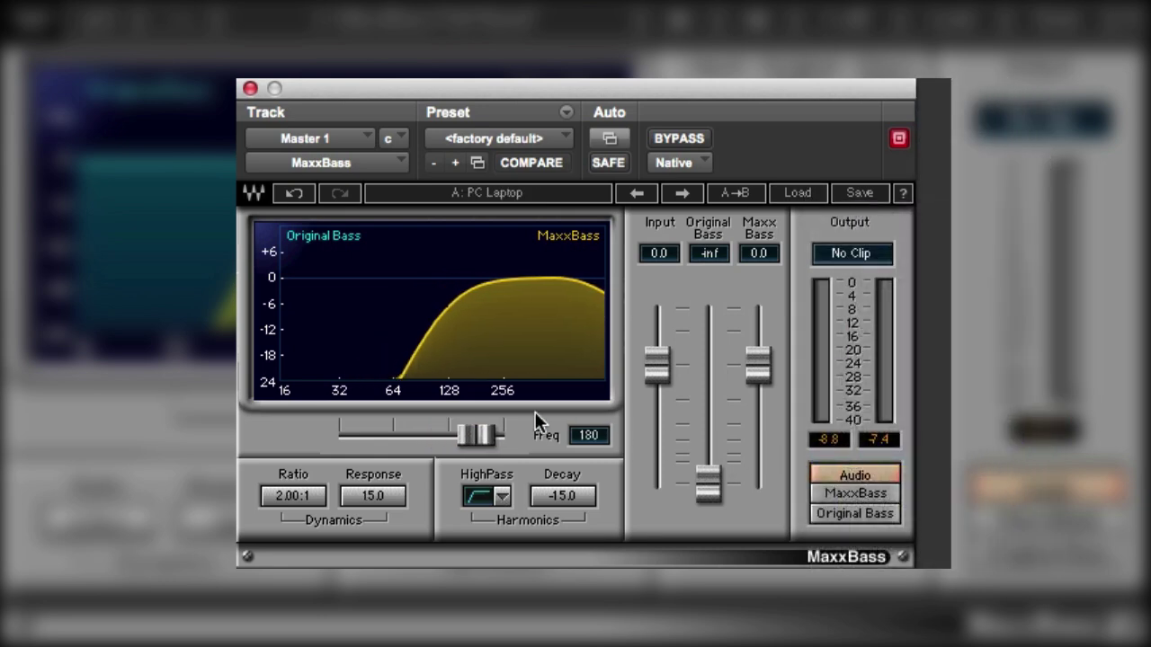